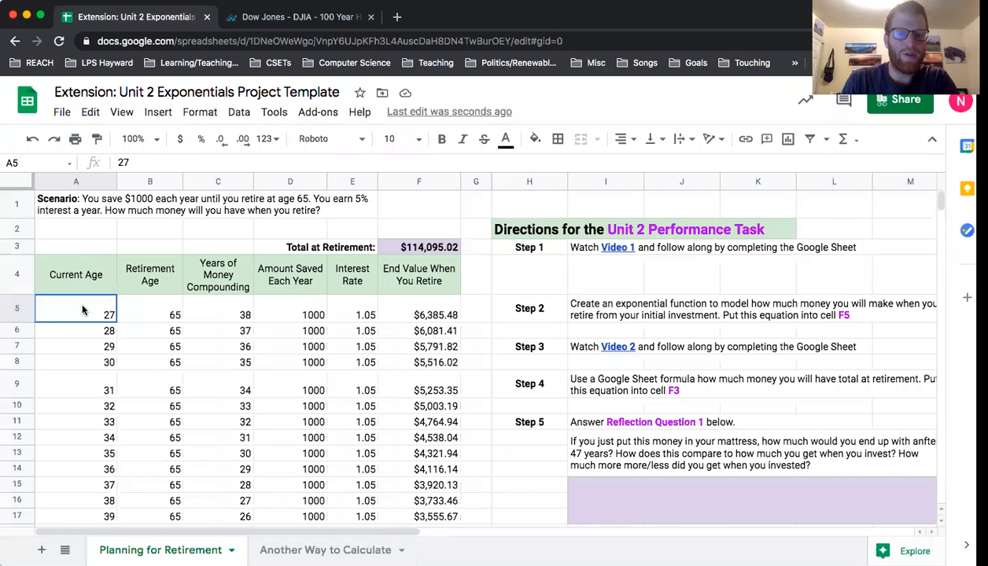
Step: Examine the age-27 row's inputs and end-value formula, along with the total at retirement formula
{"action": "left_click", "coordinate": [434, 315]}
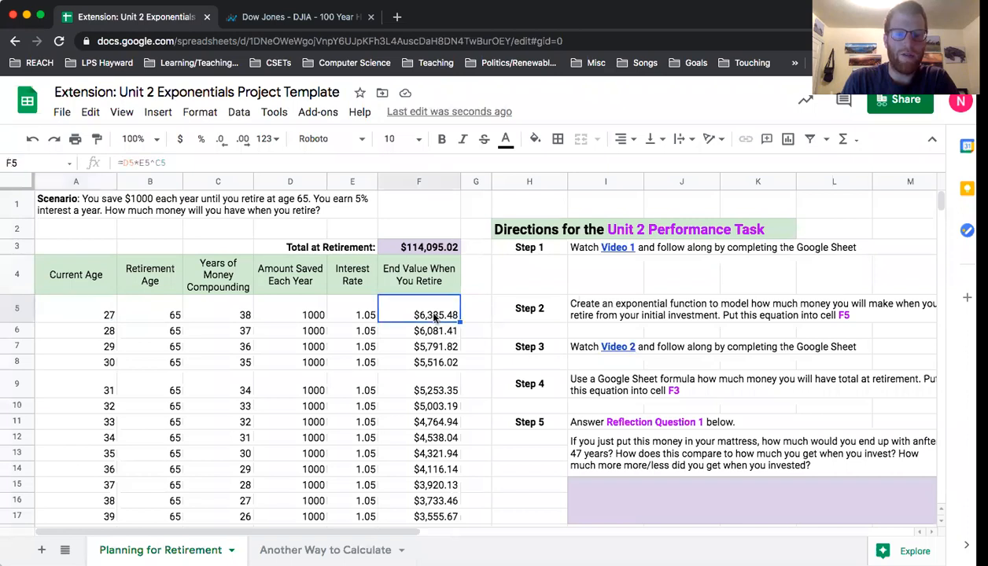
{"action": "left_click", "coordinate": [105, 314]}
{"action": "left_click_drag", "start_coordinate": [146, 332], "coordinate": [418, 472]}
{"action": "left_click", "coordinate": [317, 316]}
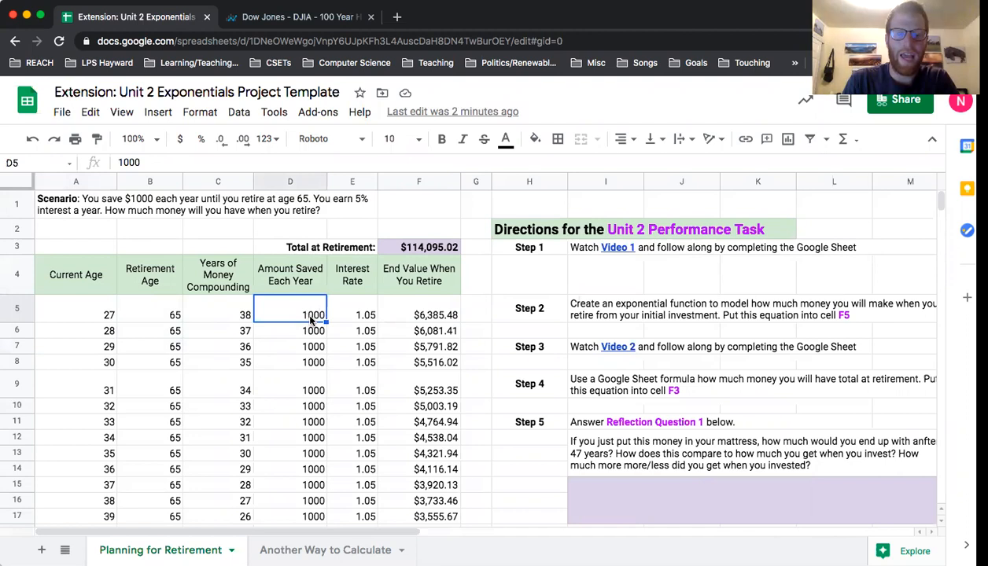
{"action": "left_click", "coordinate": [107, 312]}
{"action": "left_click", "coordinate": [167, 309]}
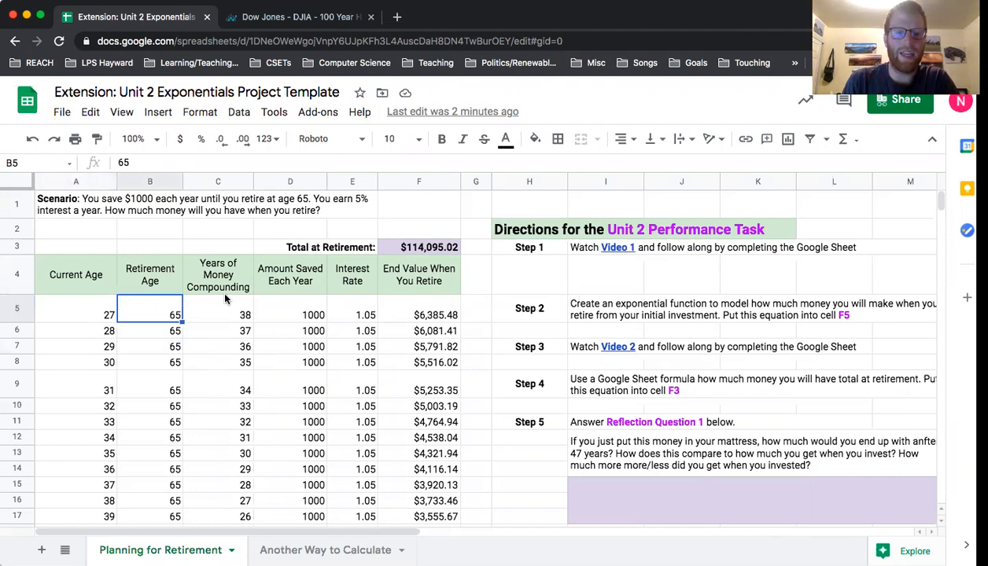
{"action": "left_click", "coordinate": [393, 252]}
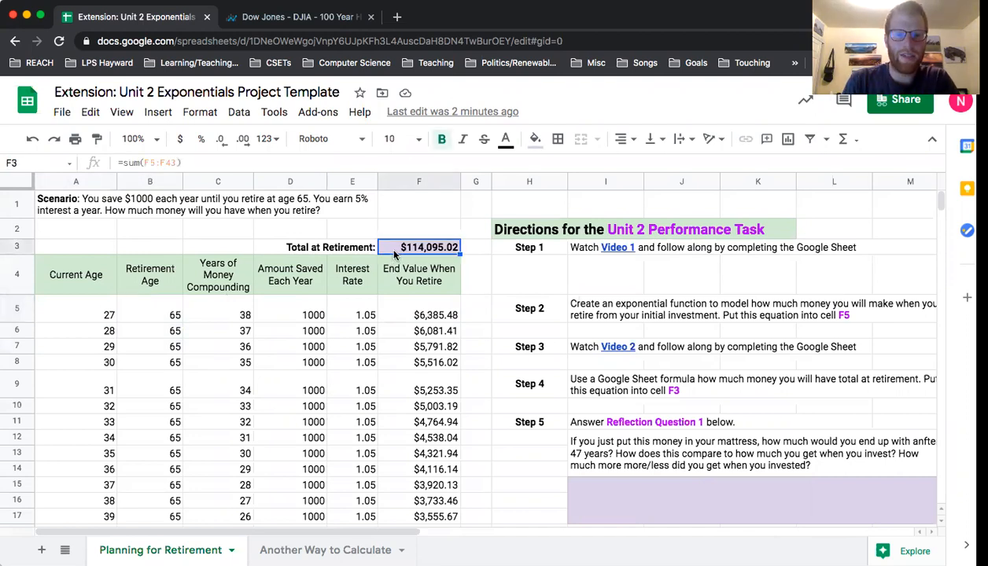
{"action": "left_click", "coordinate": [350, 312]}
{"action": "left_click", "coordinate": [414, 316]}
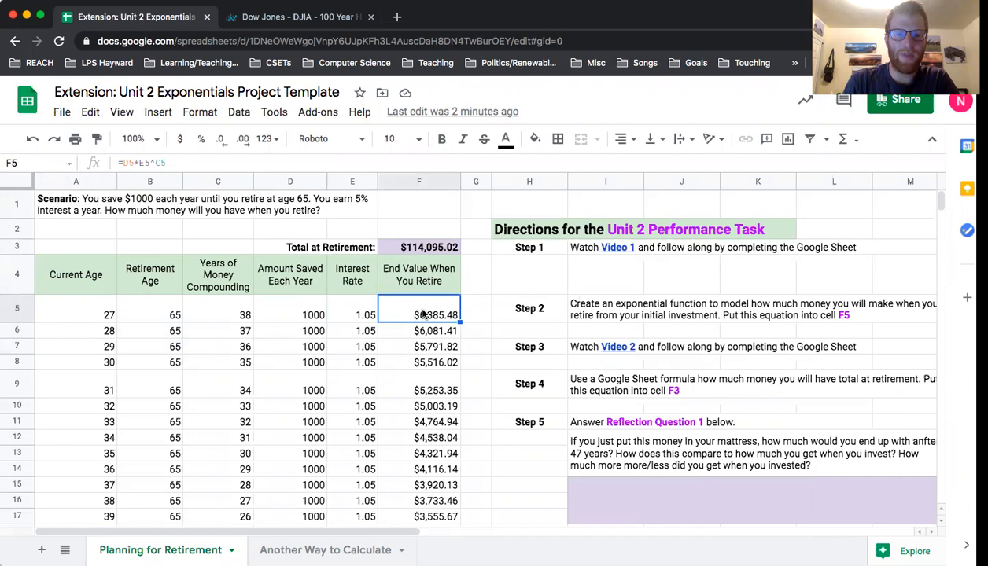
{"action": "left_click", "coordinate": [408, 248]}
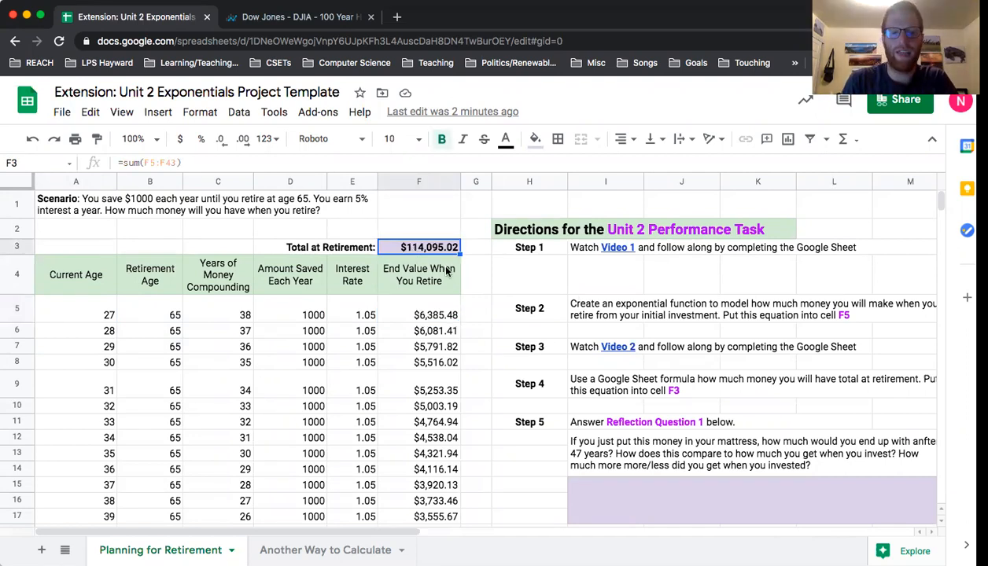
{"action": "left_click", "coordinate": [297, 309]}
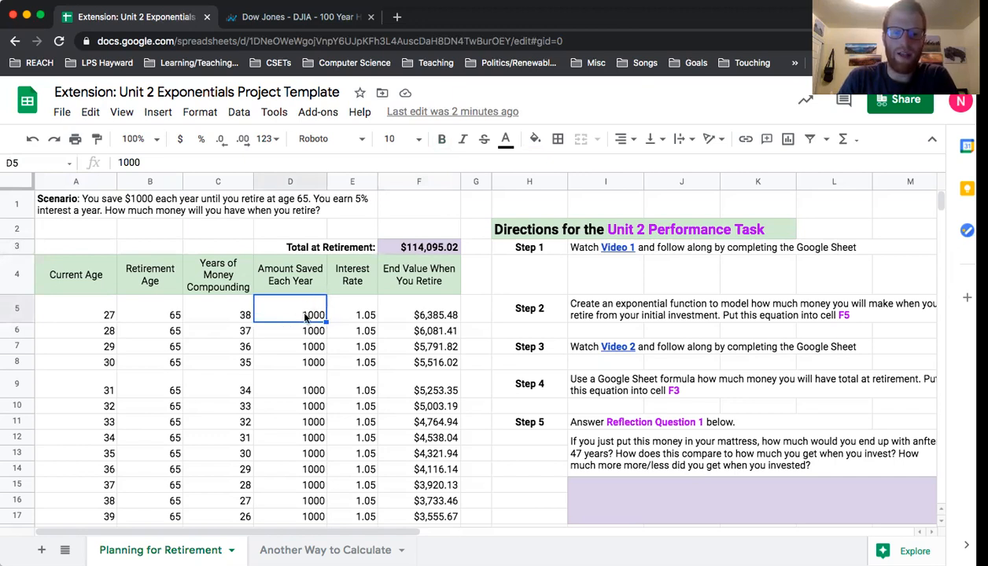
{"action": "left_click", "coordinate": [105, 306]}
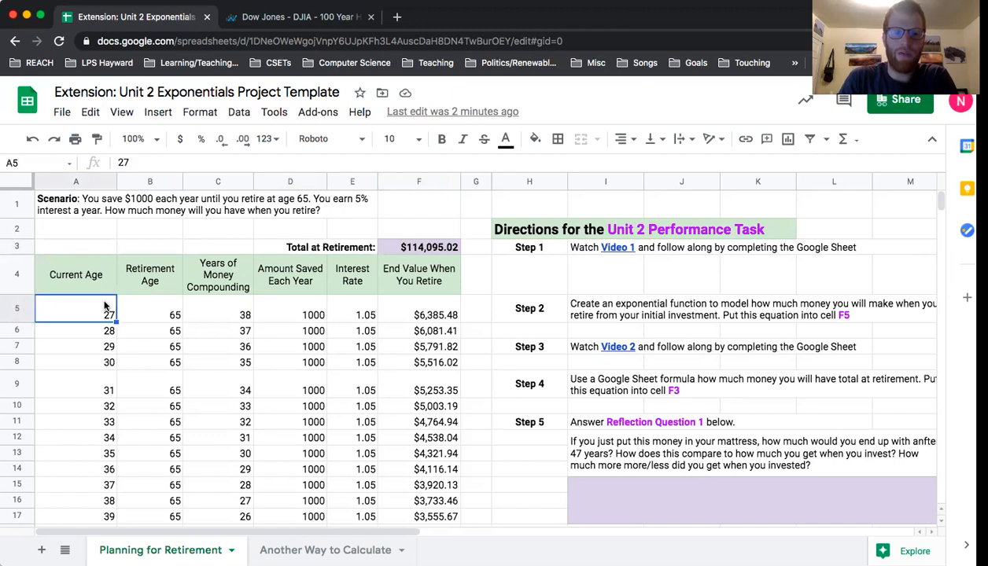
{"action": "left_click", "coordinate": [226, 307]}
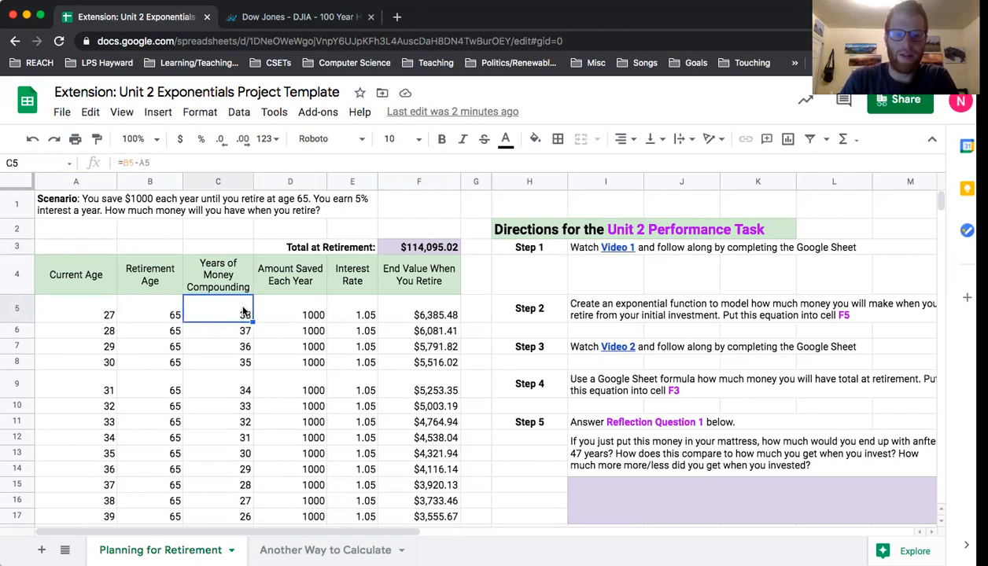
{"action": "left_click", "coordinate": [417, 314]}
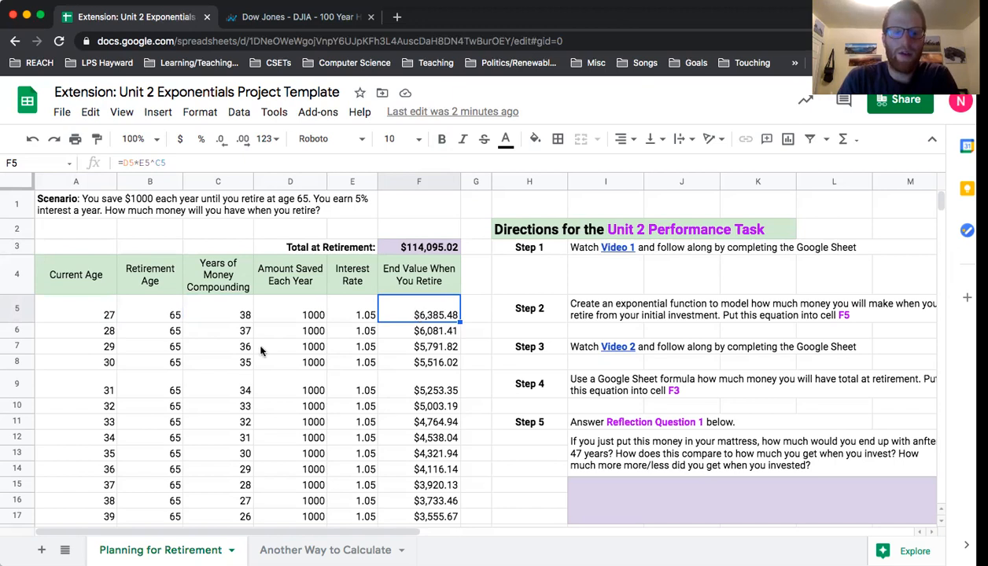
Step: Compare the full rows for ages 27, 47 and 60 in the retirement table
{"action": "left_click", "coordinate": [105, 315]}
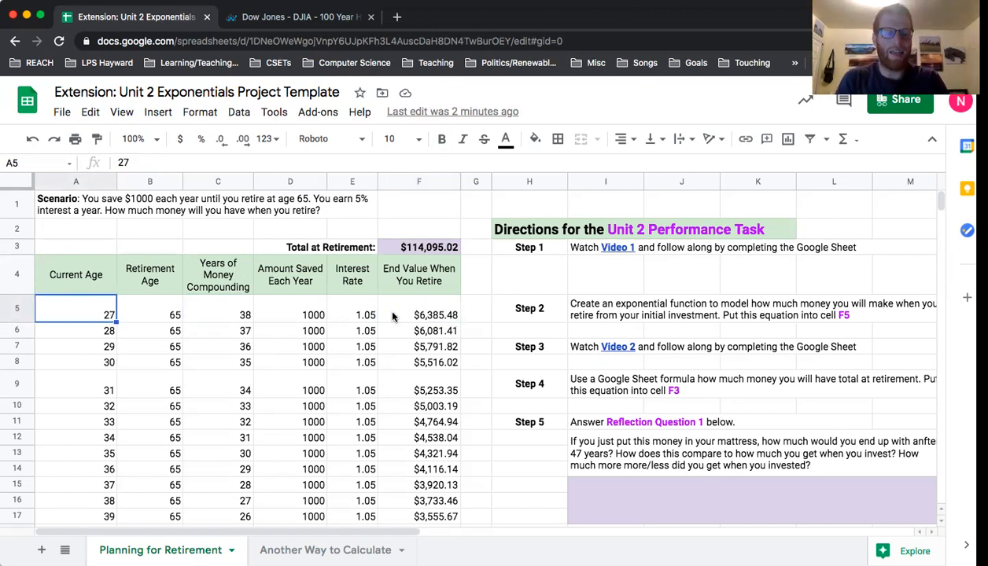
{"action": "left_click", "coordinate": [393, 316], "text": "shift"}
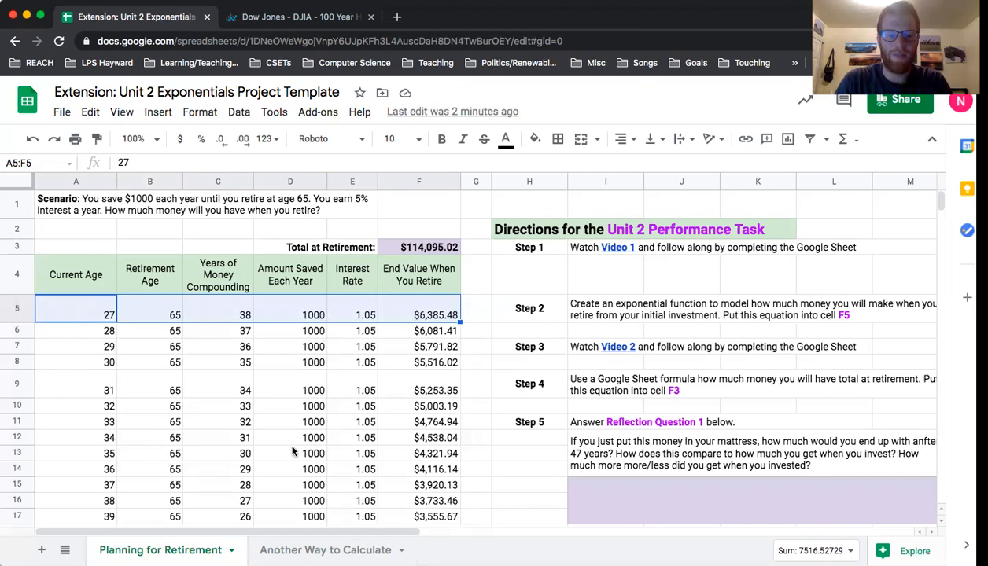
{"action": "scroll", "coordinate": [201, 430], "scroll_direction": "down", "scroll_amount": 5}
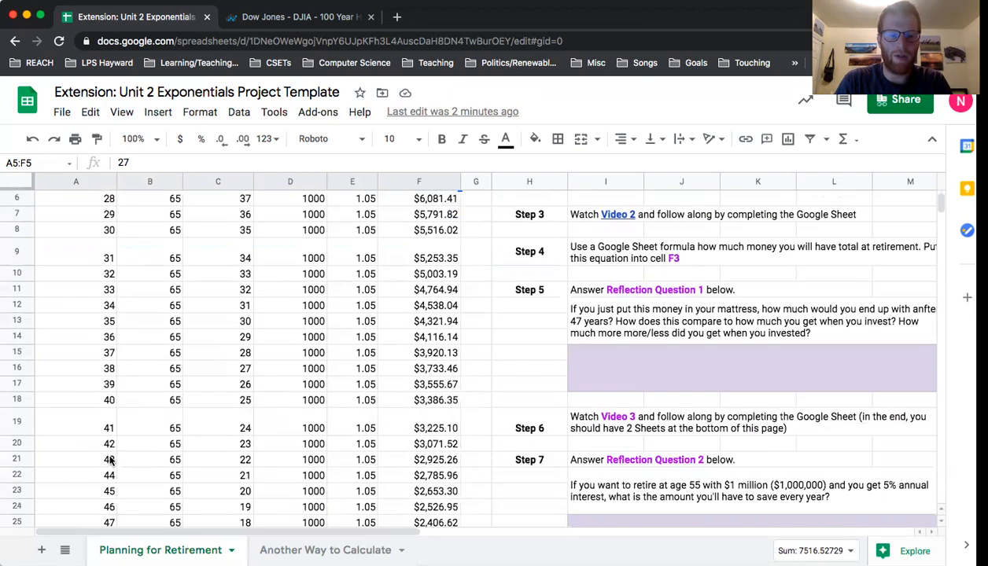
{"action": "scroll", "coordinate": [102, 478], "scroll_direction": "down", "scroll_amount": 1}
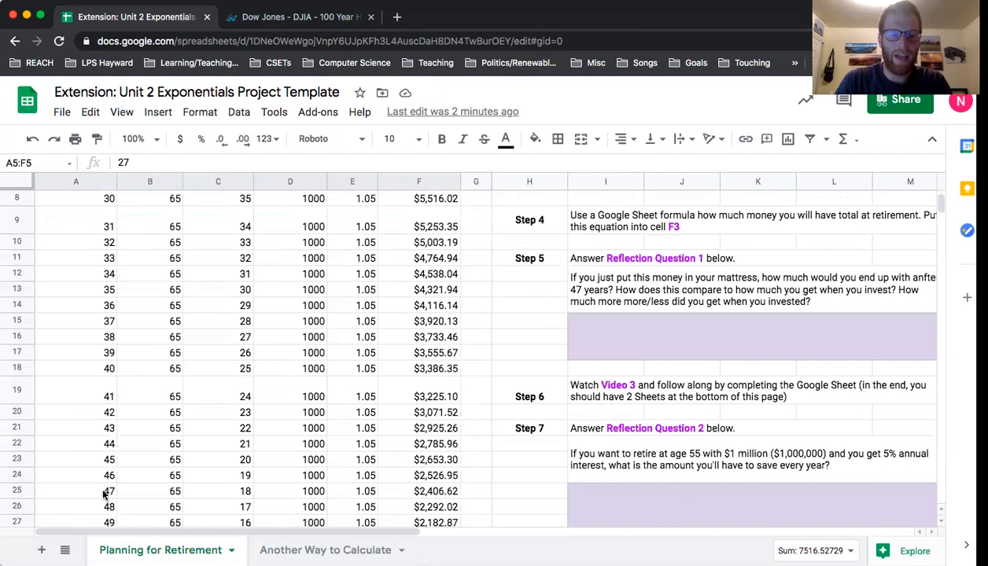
{"action": "left_click", "coordinate": [104, 493]}
{"action": "left_click", "coordinate": [406, 487], "text": "shift"}
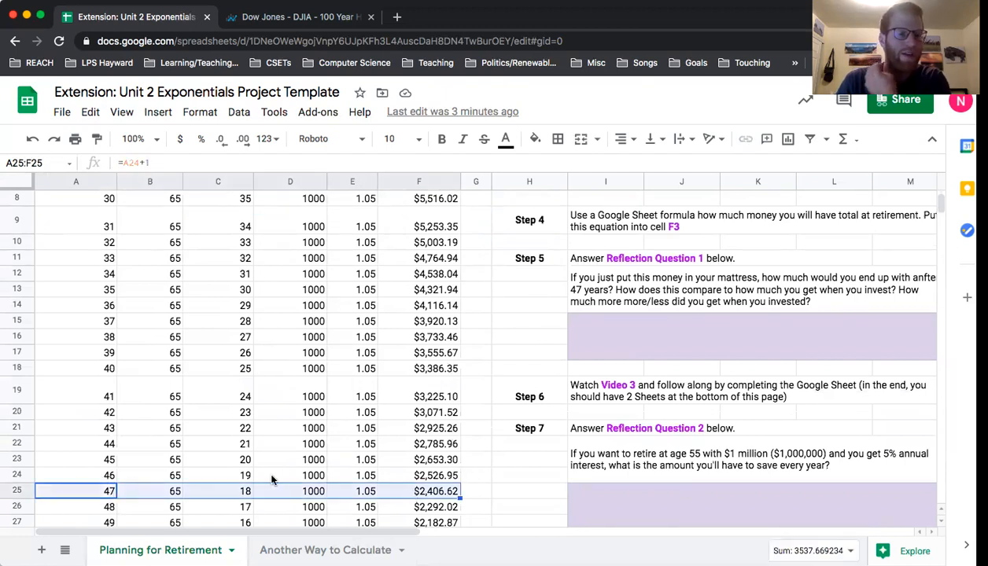
{"action": "scroll", "coordinate": [272, 476], "scroll_direction": "down", "scroll_amount": 4}
{"action": "scroll", "coordinate": [108, 468], "scroll_direction": "down", "scroll_amount": 3}
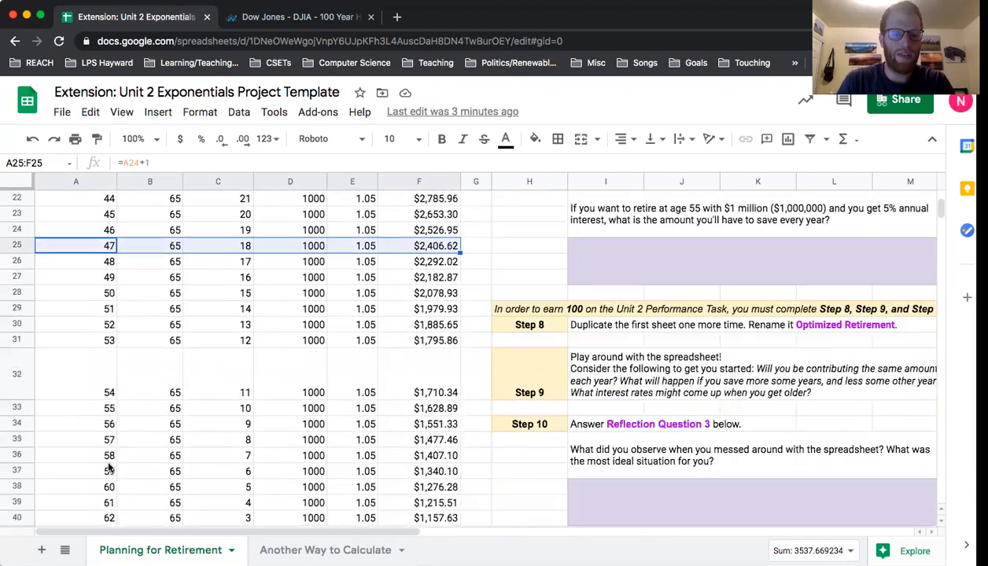
{"action": "scroll", "coordinate": [102, 496], "scroll_direction": "down", "scroll_amount": 3}
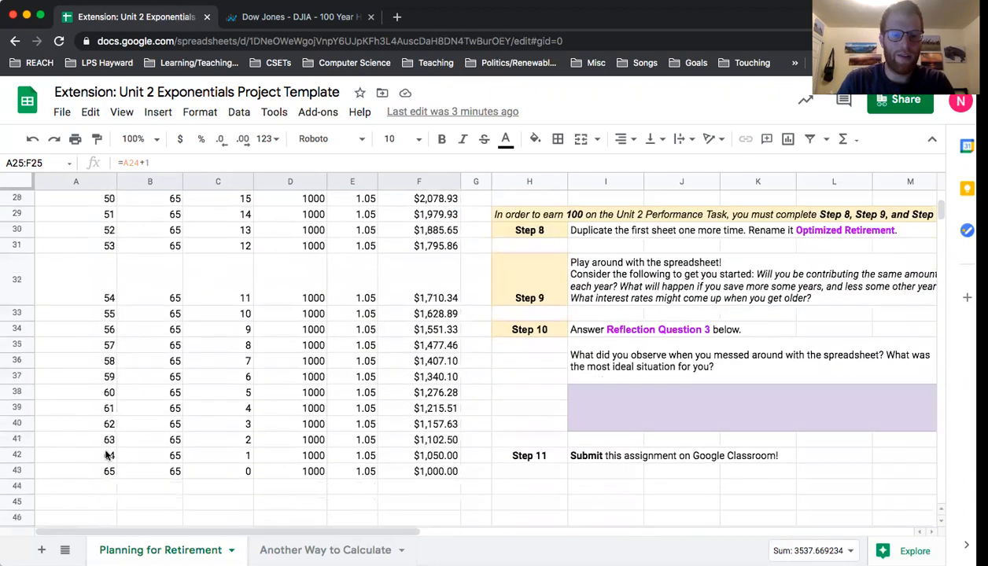
{"action": "left_click", "coordinate": [108, 393]}
{"action": "left_click", "coordinate": [419, 394], "text": "shift"}
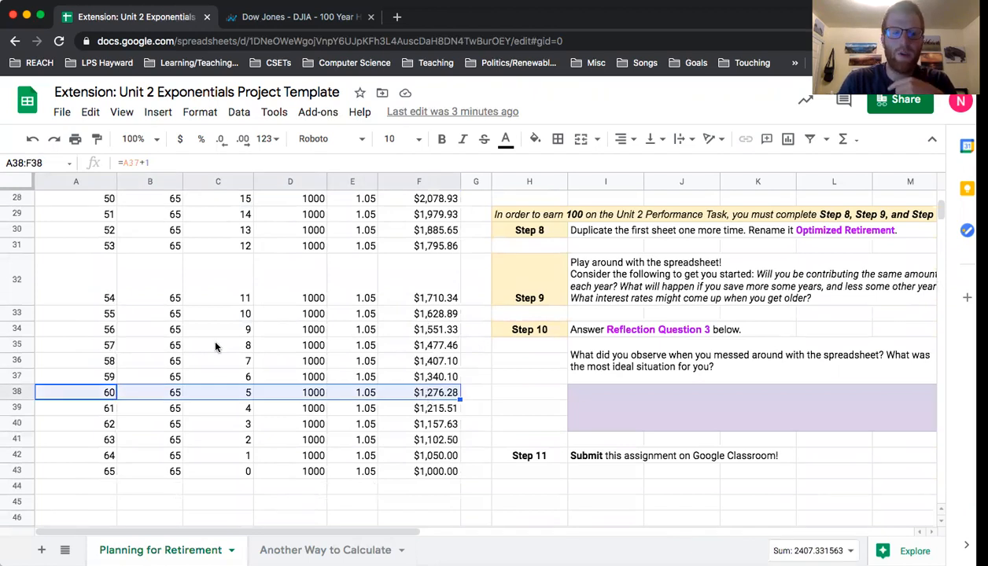
{"action": "scroll", "coordinate": [214, 346], "scroll_direction": "up", "scroll_amount": 10}
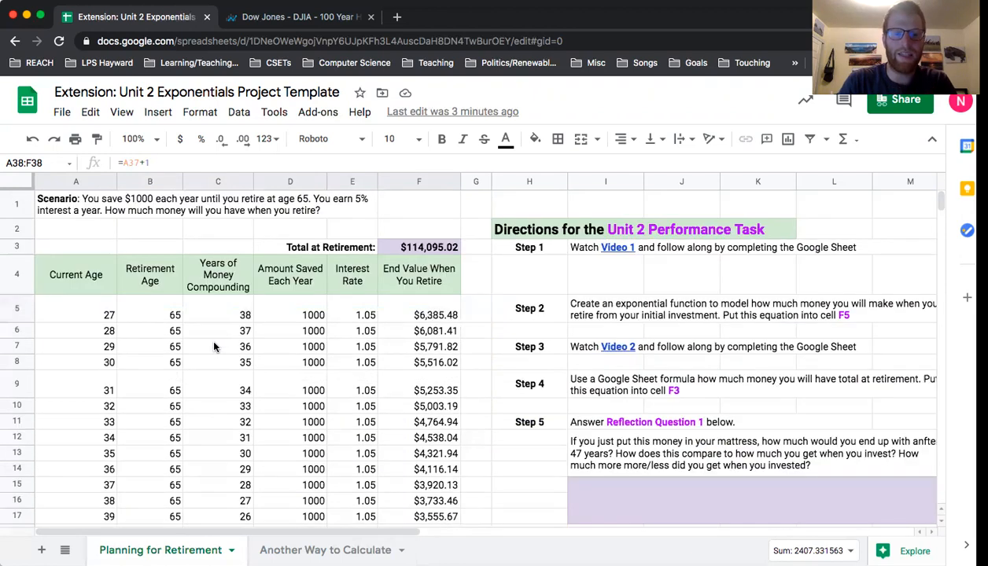
{"action": "left_click", "coordinate": [102, 315]}
{"action": "left_click", "coordinate": [404, 313], "text": "shift"}
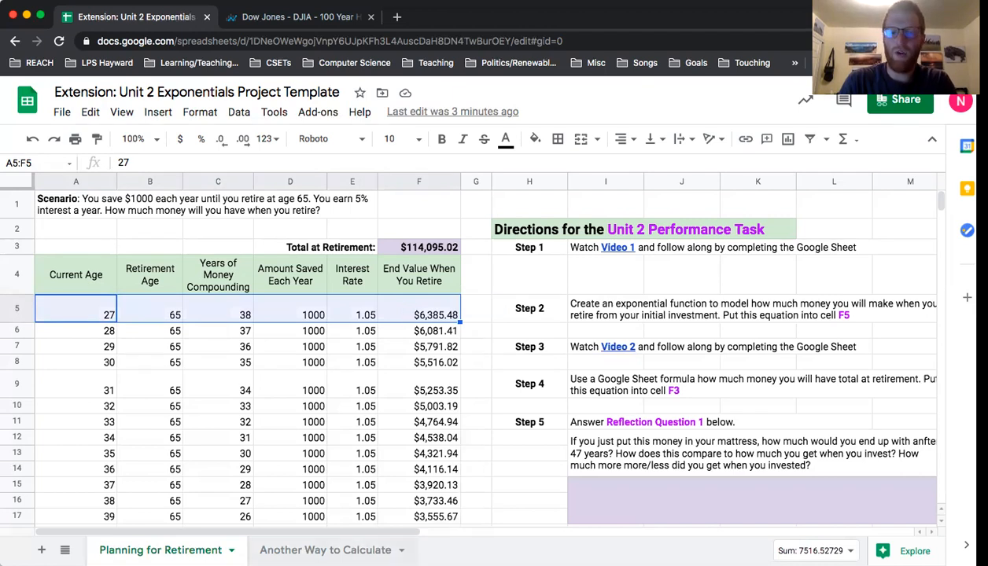
Step: Open the Another Way to Calculate sheet and review its four column headings and the empty rows below them
{"action": "left_click", "coordinate": [326, 550]}
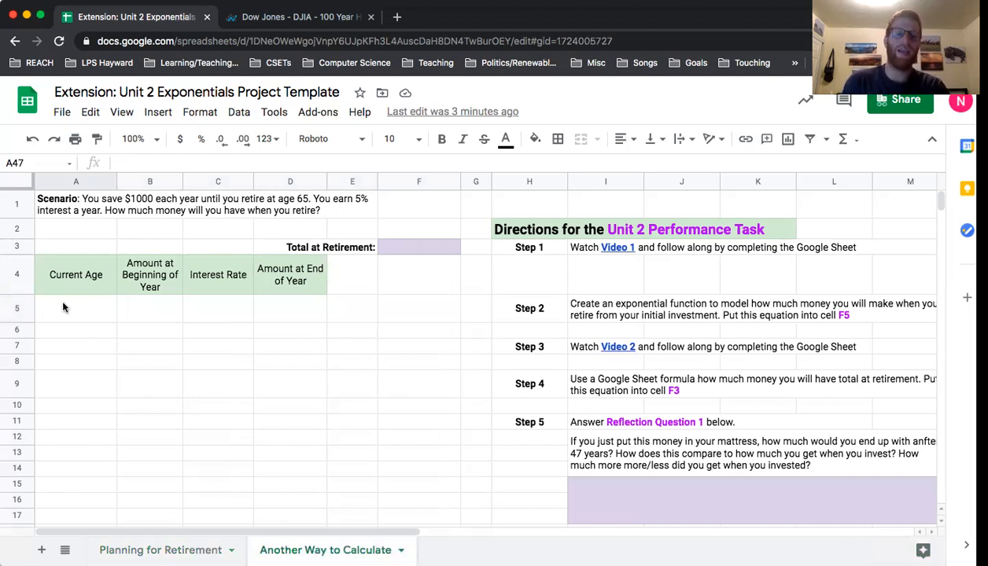
{"action": "left_click", "coordinate": [214, 307]}
{"action": "left_click", "coordinate": [213, 344]}
{"action": "left_click", "coordinate": [213, 335]}
{"action": "key", "text": "Up"}
{"action": "key", "text": "Down"}
{"action": "key", "text": "Down"}
{"action": "key", "text": "Down"}
{"action": "key", "text": "Down"}
{"action": "key", "text": "Up"}
{"action": "key", "text": "Up"}
{"action": "key", "text": "Up"}
{"action": "key", "text": "Up"}
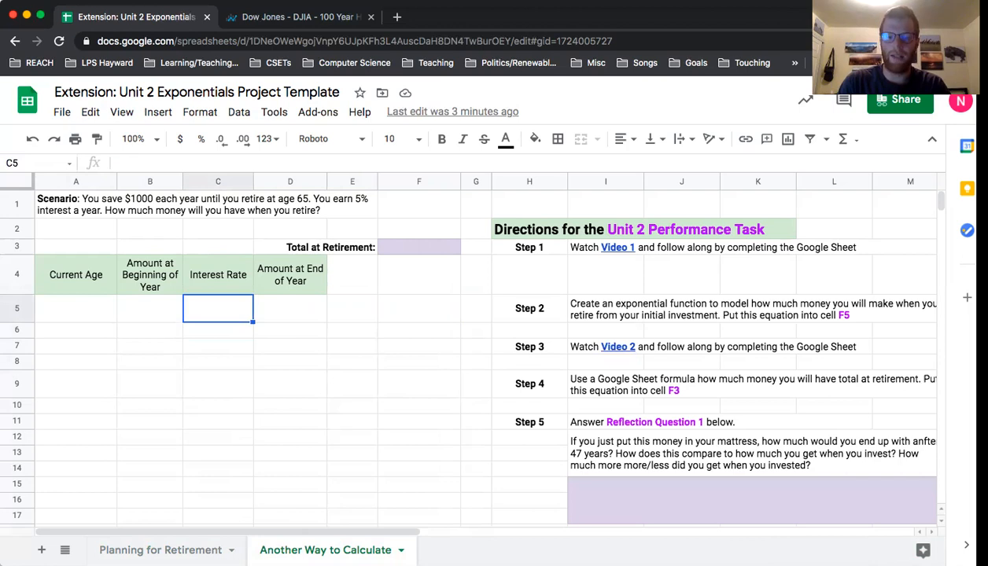
{"action": "key", "text": "Left"}
{"action": "key", "text": "Left"}
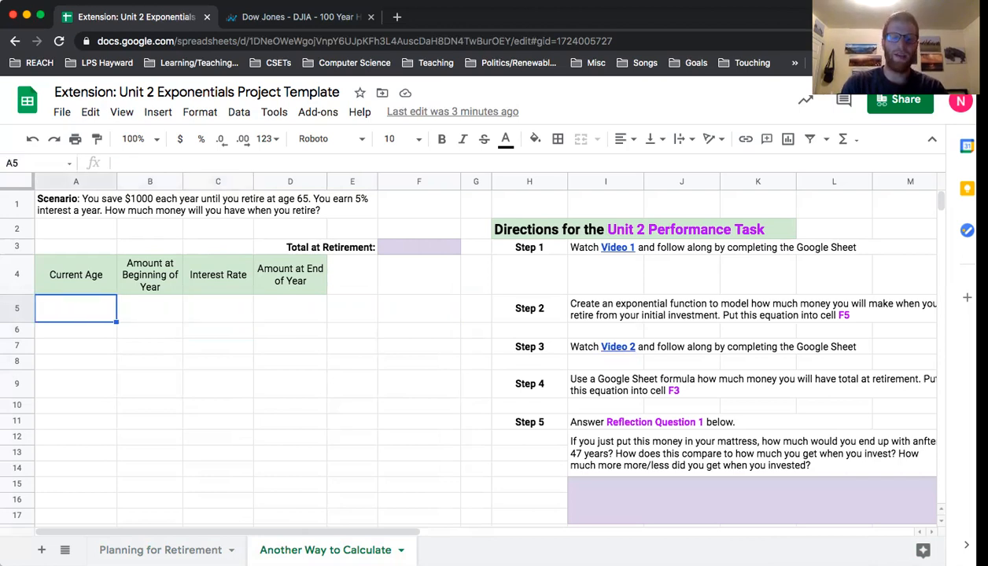
{"action": "left_click", "coordinate": [84, 269]}
{"action": "left_click", "coordinate": [150, 271]}
{"action": "left_click", "coordinate": [201, 276]}
{"action": "left_click", "coordinate": [265, 279]}
{"action": "left_click", "coordinate": [66, 288]}
Step: Fill row 5 with current age 27, beginning-of-year amount 1000 and interest rate 1.05
{"action": "left_click", "coordinate": [68, 302]}
{"action": "type", "text": "27"}
{"action": "key", "text": "Tab"}
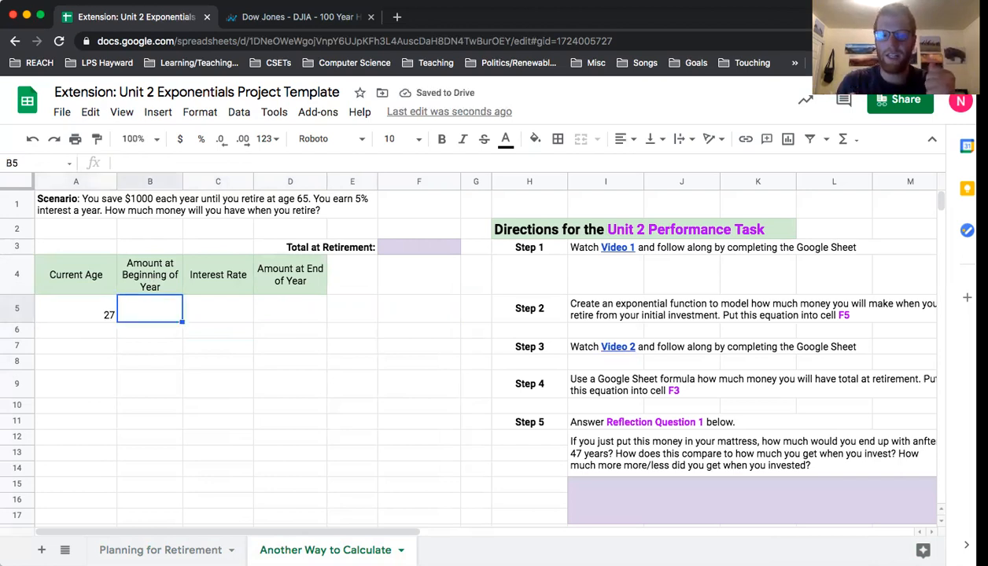
{"action": "type", "text": "1000"}
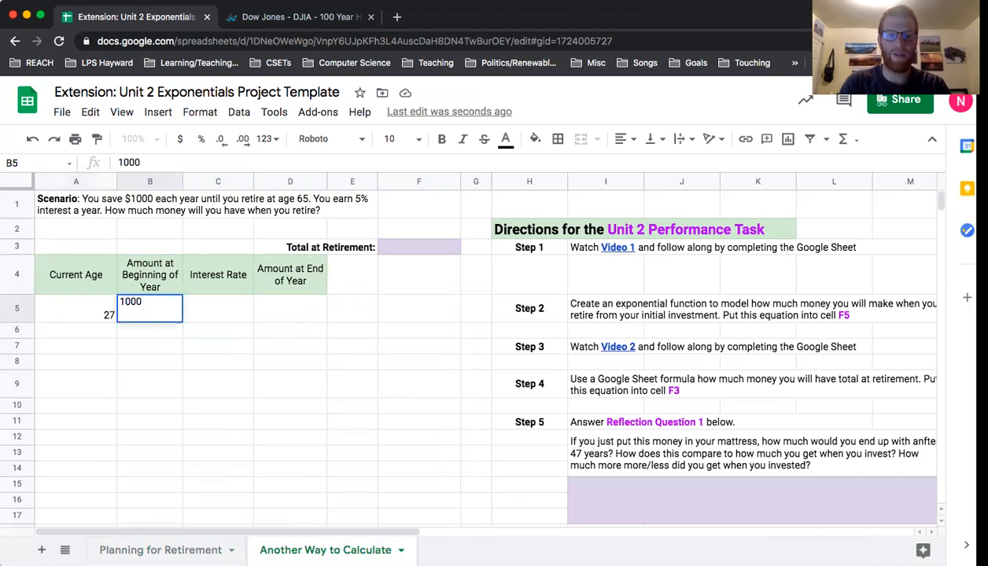
{"action": "key", "text": "Tab"}
{"action": "type", "text": "1.05"}
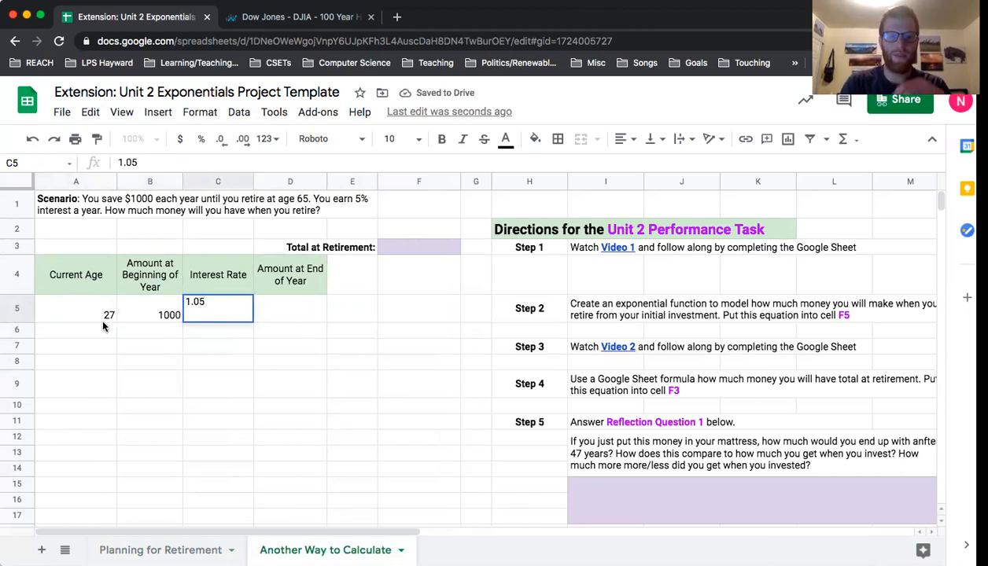
Step: Calculate the first end-of-year amount in D5 with the formula =B5*C5^1, and check it against the beginning amount
{"action": "left_click", "coordinate": [292, 315]}
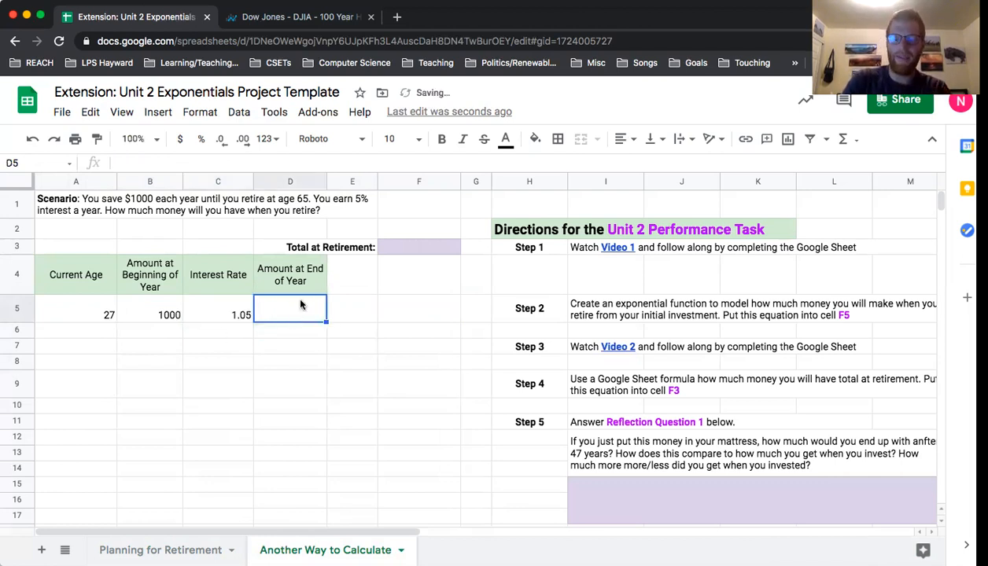
{"action": "type", "text": "="}
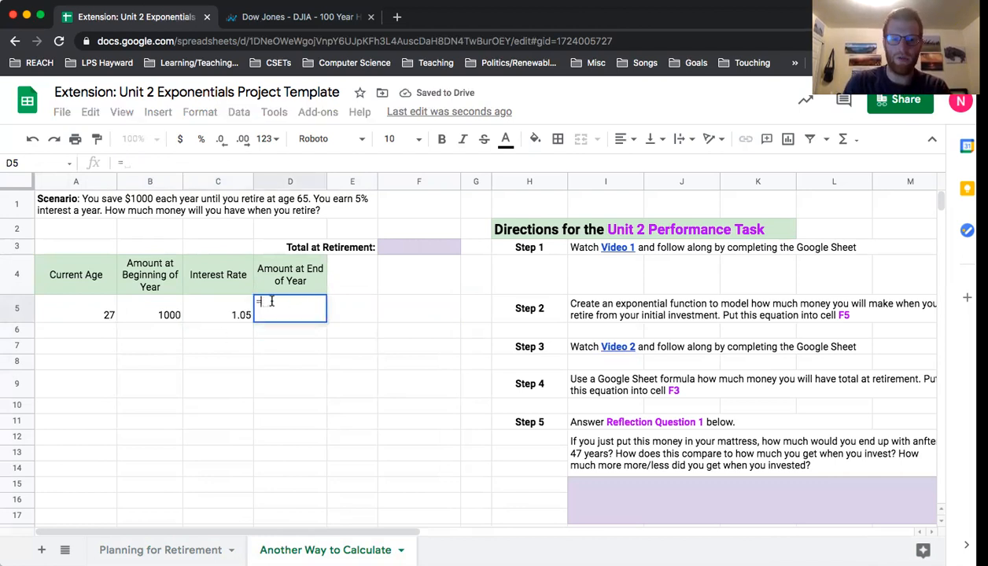
{"action": "left_click", "coordinate": [157, 313]}
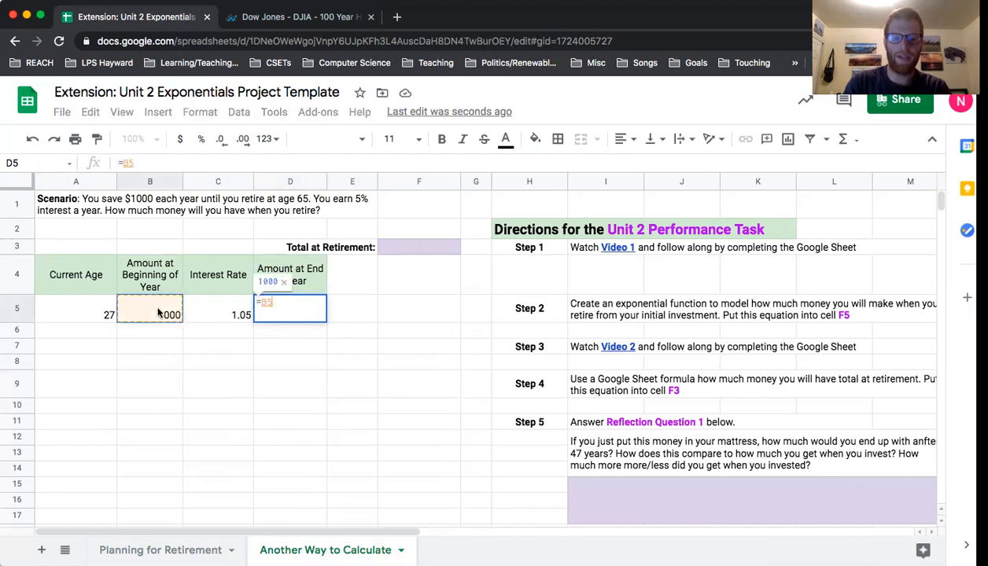
{"action": "type", "text": "*"}
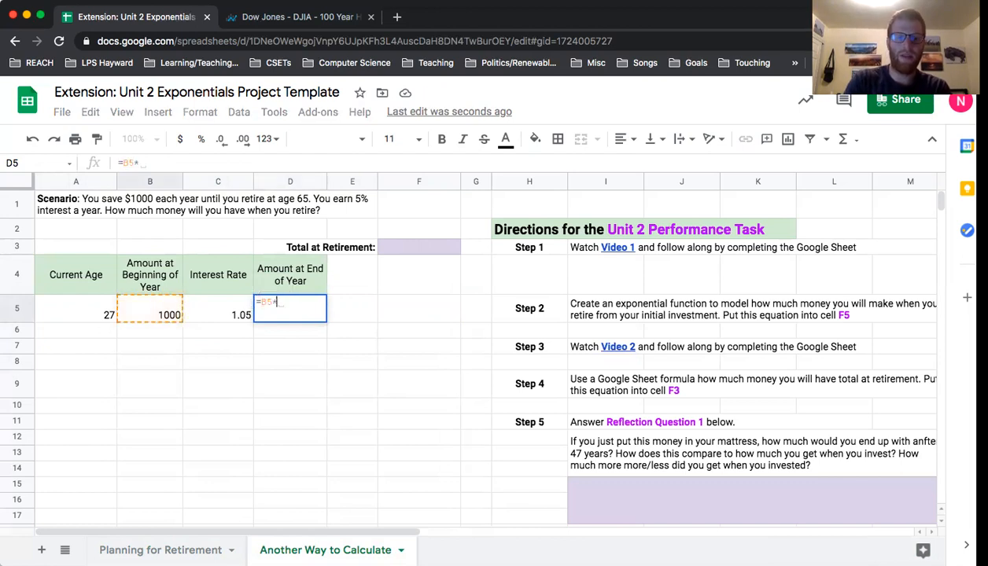
{"action": "left_click", "coordinate": [212, 311]}
{"action": "type", "text": "^"}
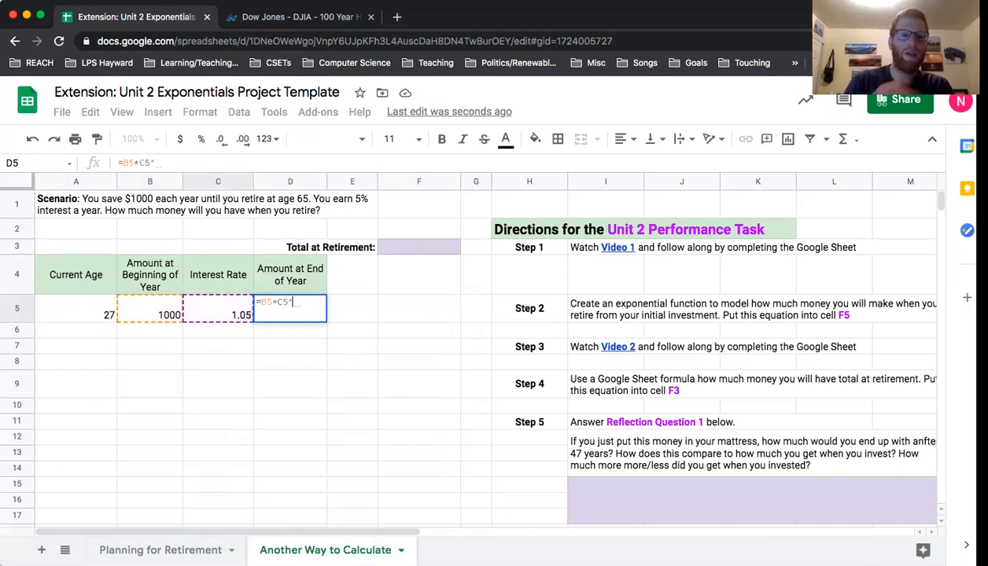
{"action": "type", "text": "1"}
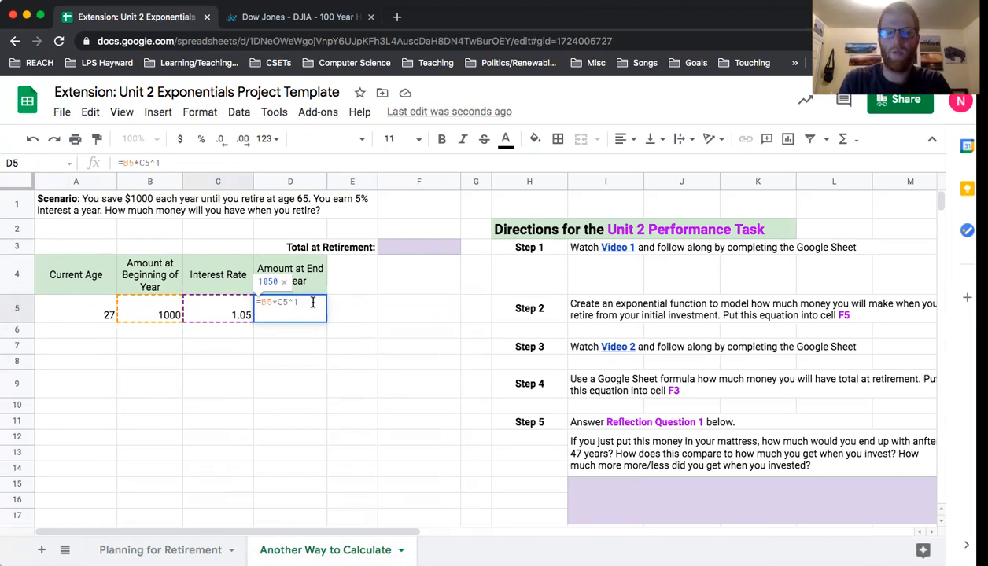
{"action": "key", "text": "Return"}
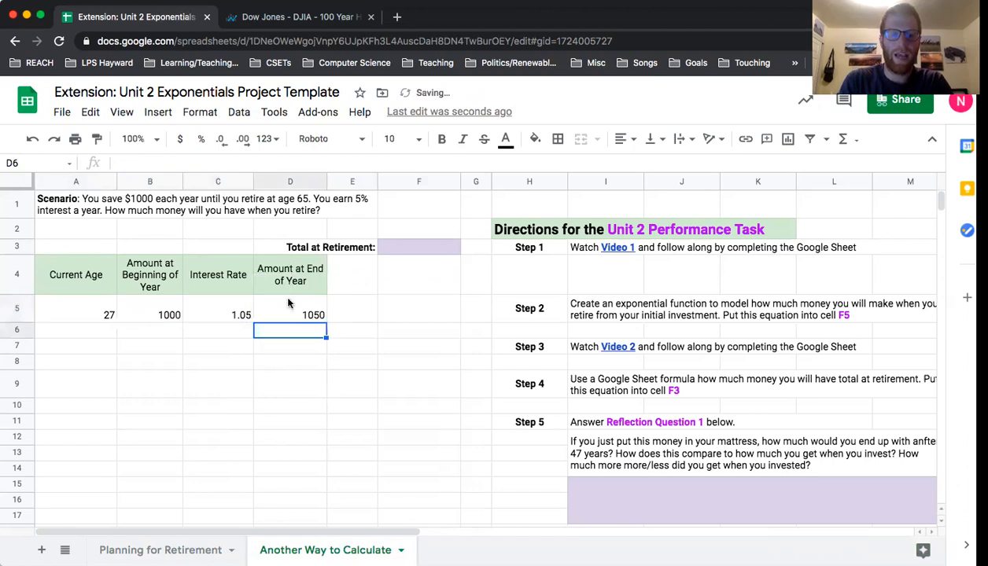
{"action": "left_click", "coordinate": [170, 312]}
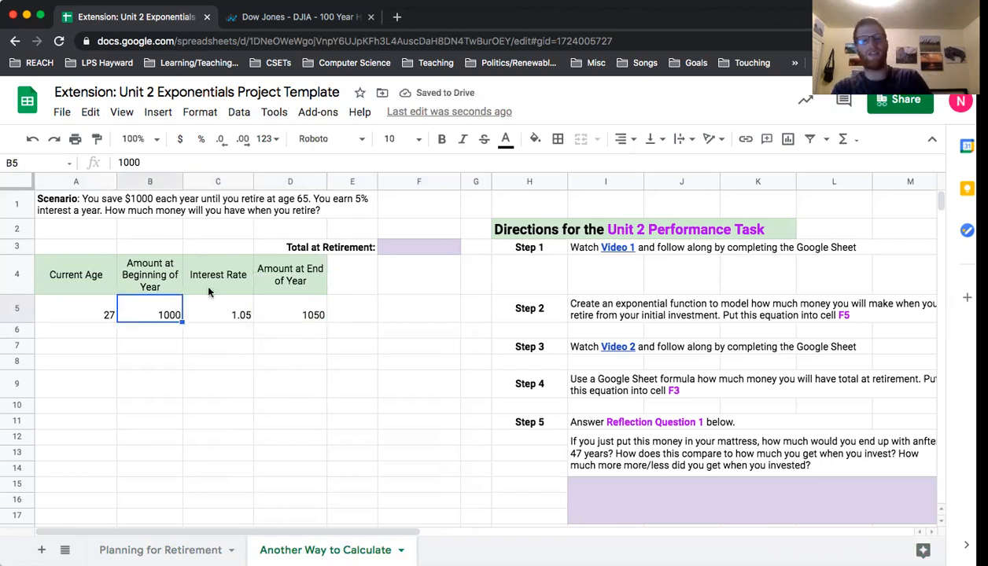
{"action": "left_click", "coordinate": [321, 314]}
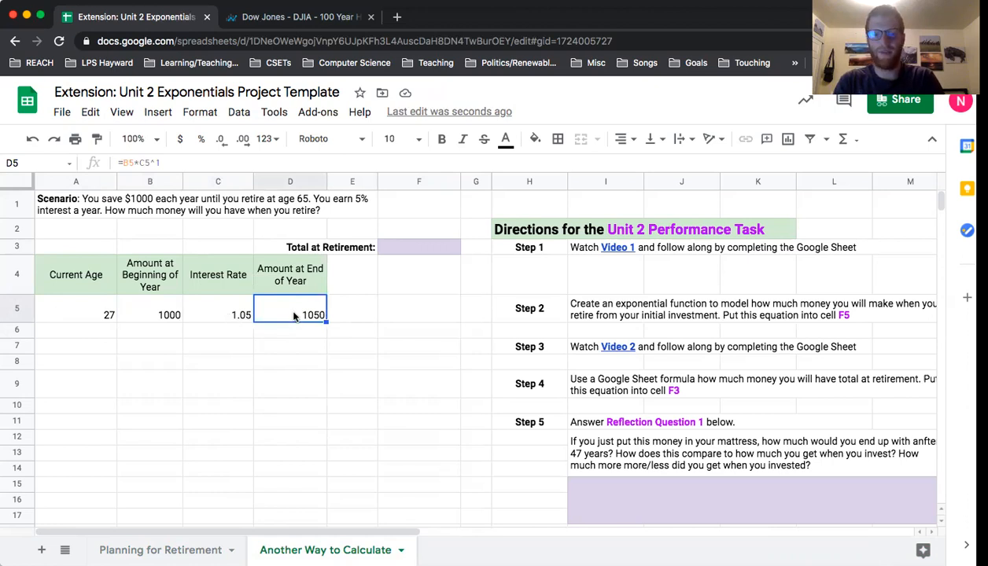
Step: Enter age 28 in A6 and calculate its beginning-of-year amount in B6 with the formula =1000+D5
{"action": "left_click", "coordinate": [109, 331]}
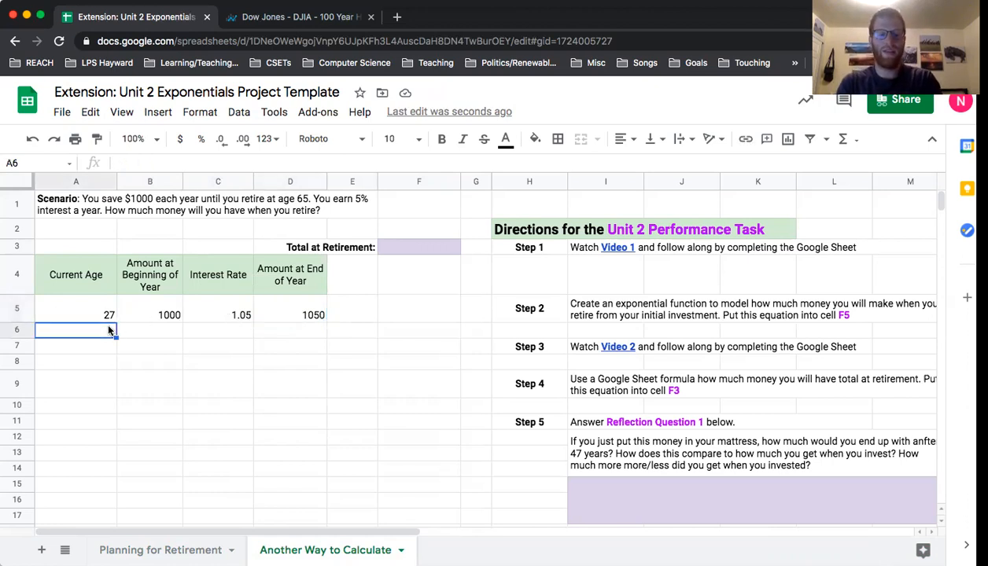
{"action": "type", "text": "28"}
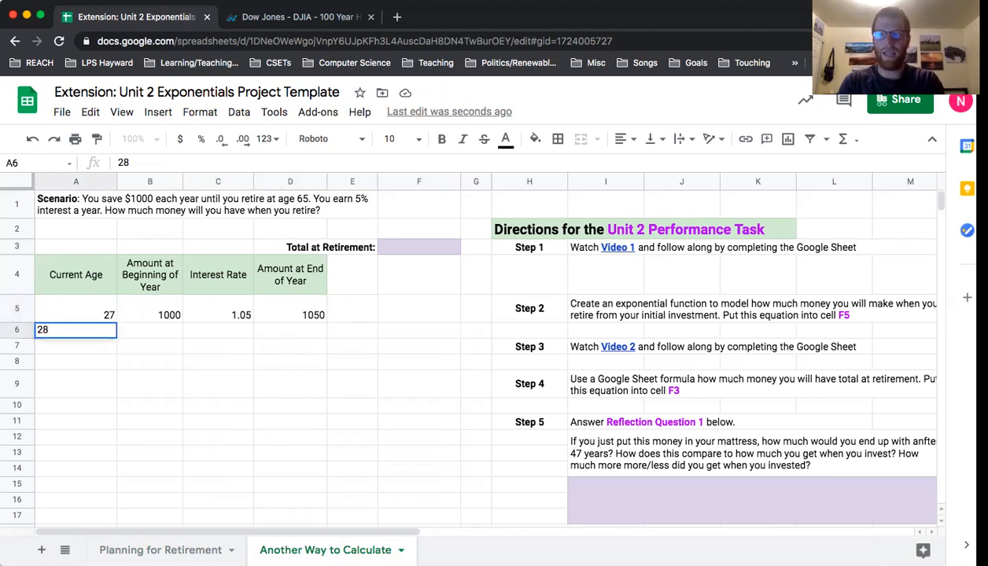
{"action": "left_click", "coordinate": [146, 330]}
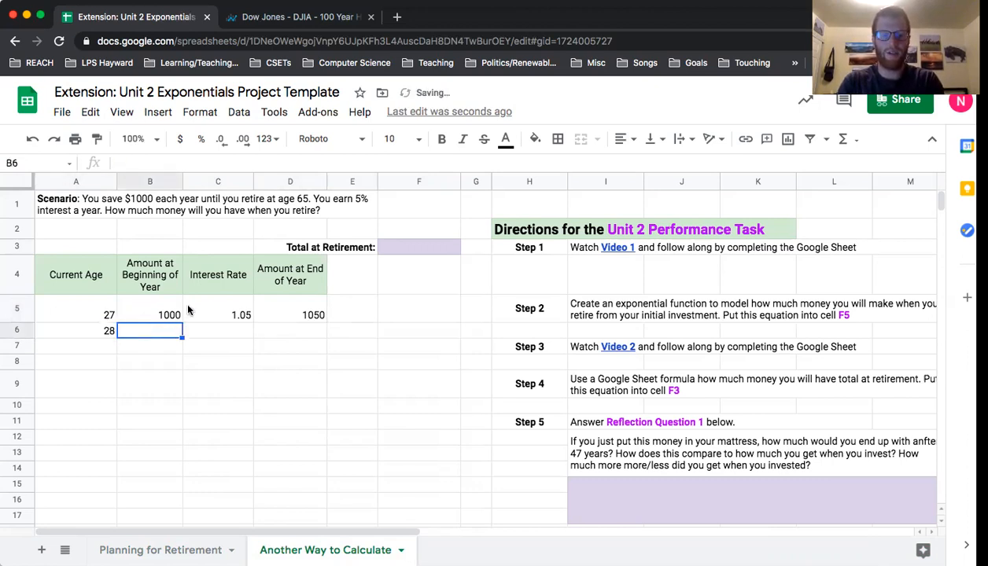
{"action": "type", "text": "=1000*"}
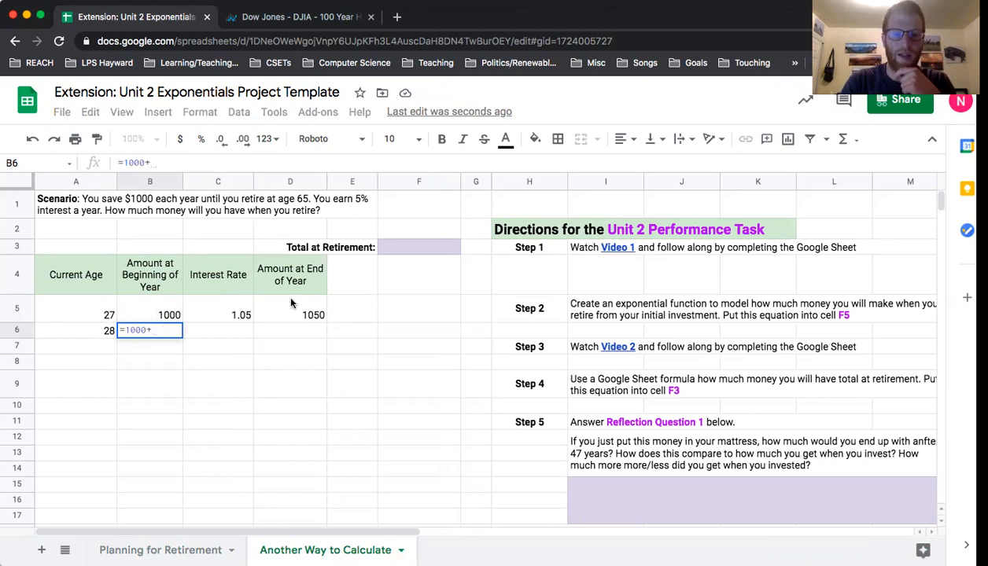
{"action": "left_click", "coordinate": [310, 312]}
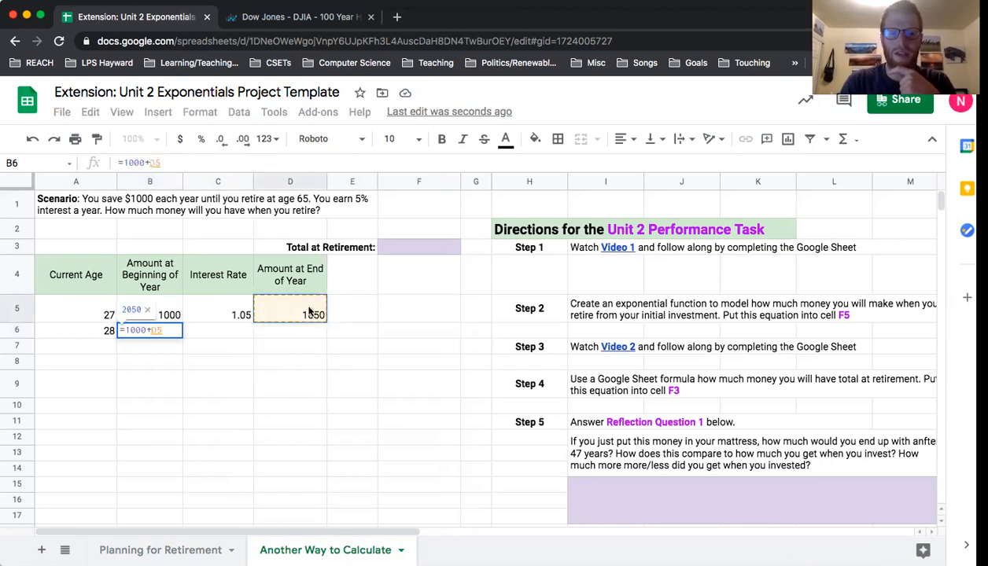
{"action": "key", "text": "Return"}
{"action": "key", "text": "Up"}
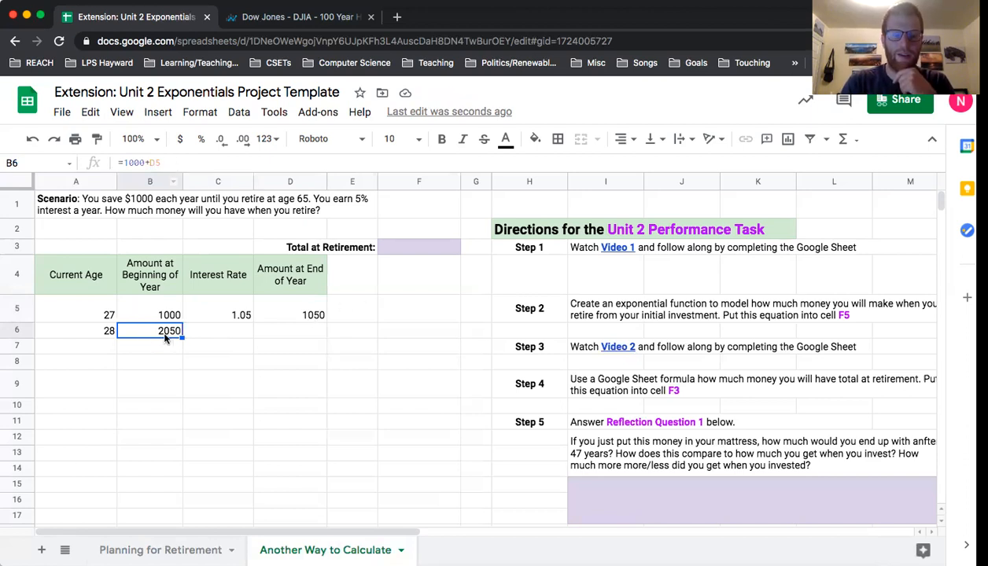
Step: Complete the age 28 row with interest rate 1.05 in C6 and the end-of-year formula =B6*C6^1 in D6
{"action": "left_click", "coordinate": [199, 331]}
{"action": "type", "text": "1.05"}
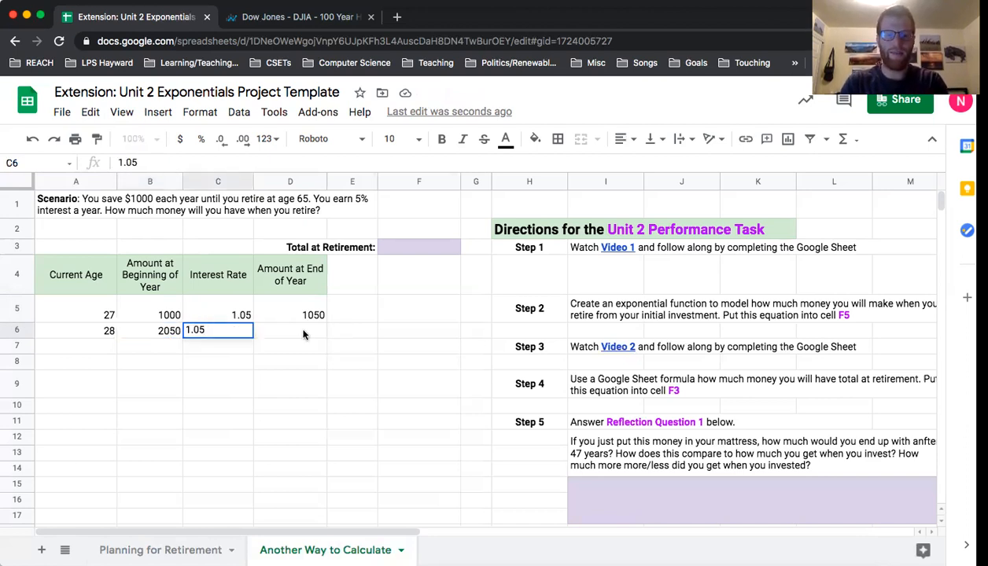
{"action": "left_click", "coordinate": [304, 335]}
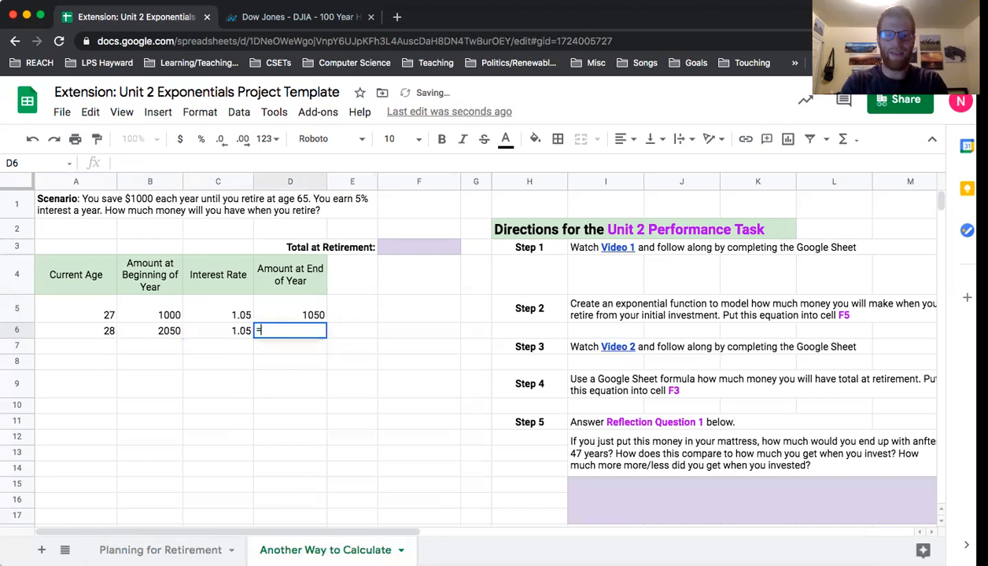
{"action": "type", "text": "="}
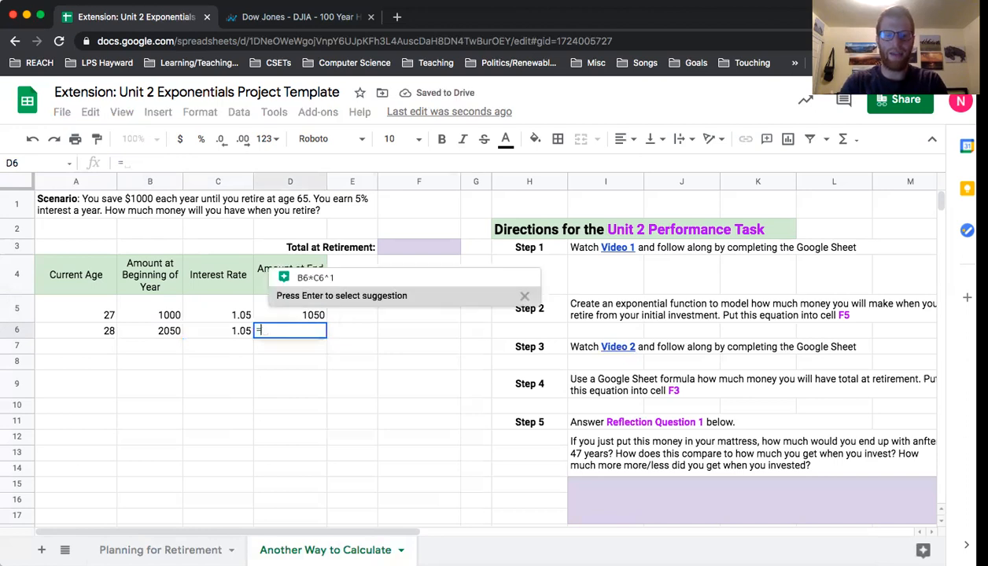
{"action": "left_click", "coordinate": [161, 332]}
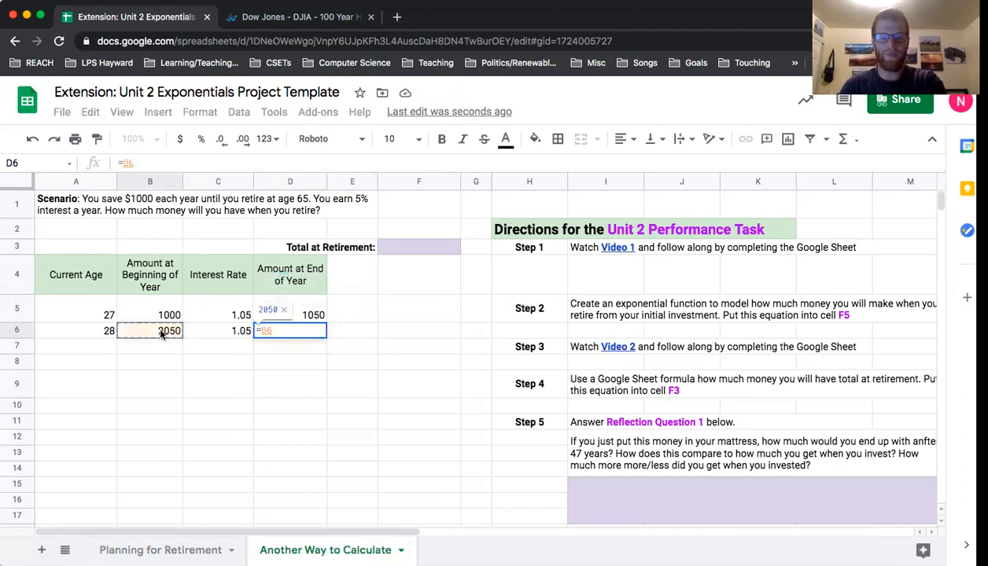
{"action": "type", "text": "*"}
{"action": "left_click", "coordinate": [241, 334]}
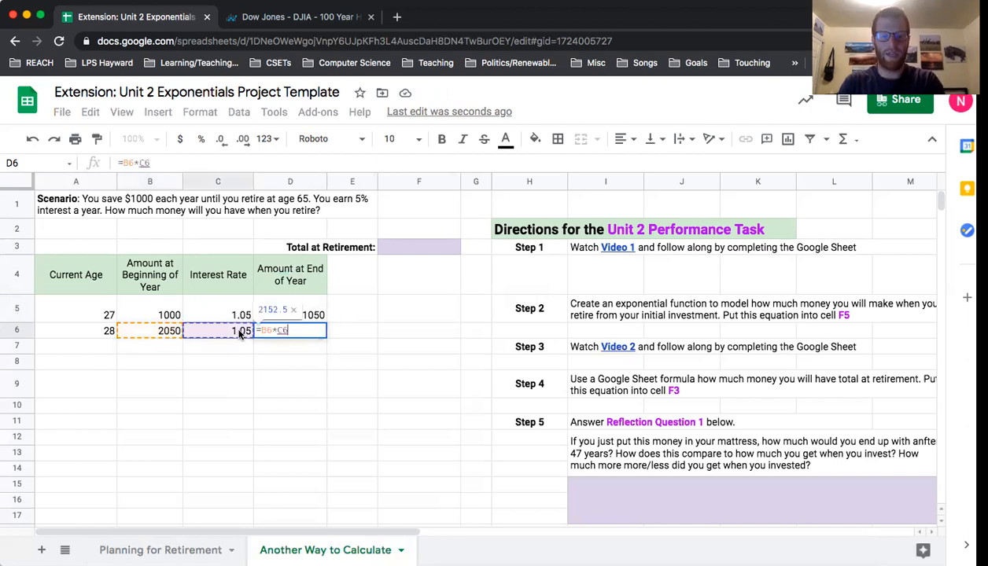
{"action": "type", "text": "^"}
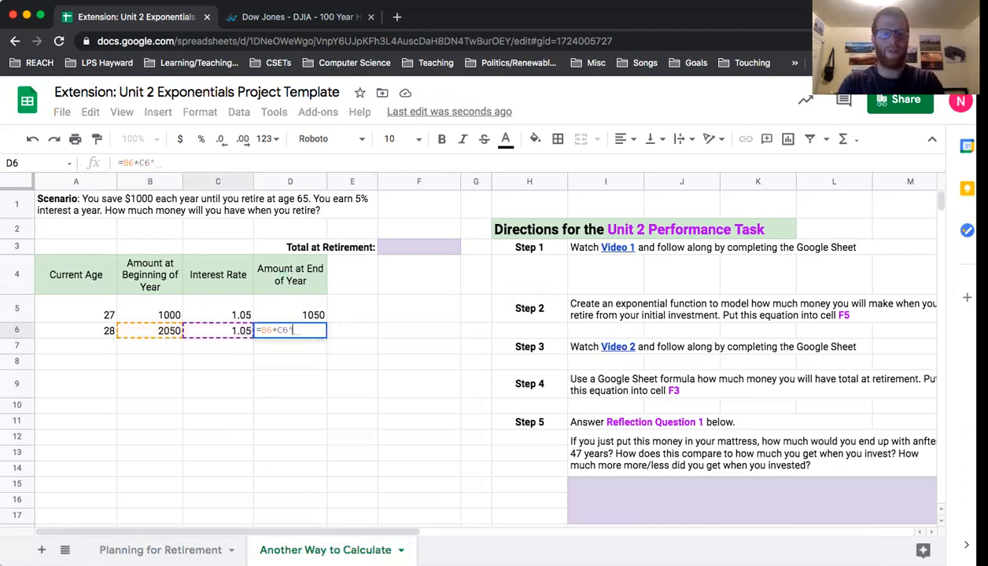
{"action": "type", "text": "1"}
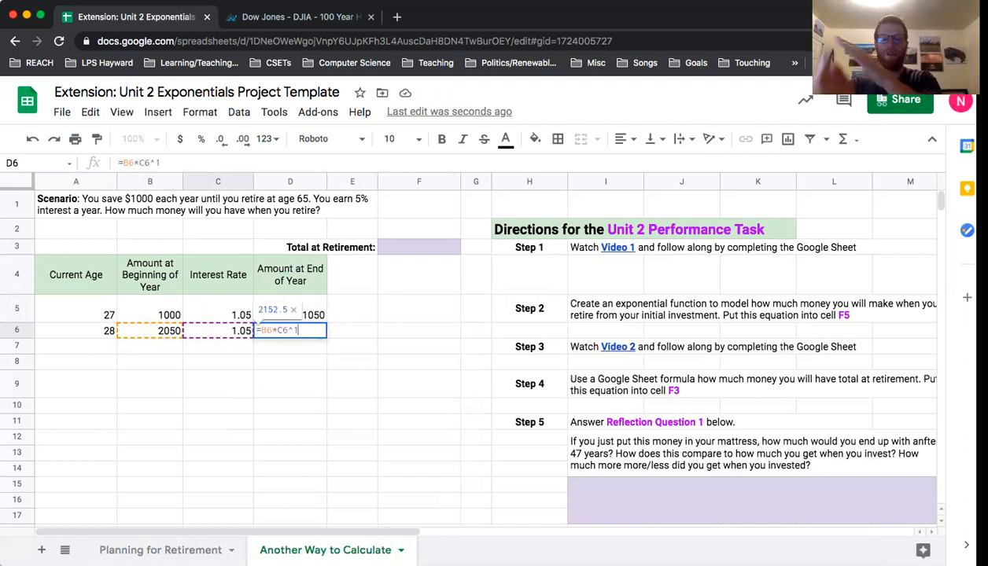
{"action": "key", "text": "Return"}
Step: Enter age 29 in A7 and calculate its beginning-of-year amount in B7 with the formula =1000+D6
{"action": "left_click", "coordinate": [105, 340]}
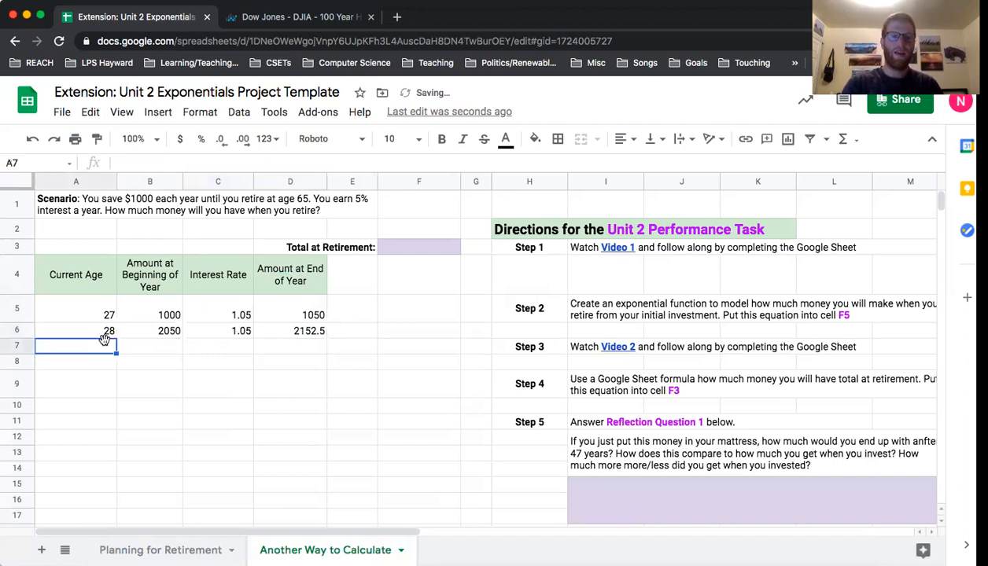
{"action": "type", "text": "29"}
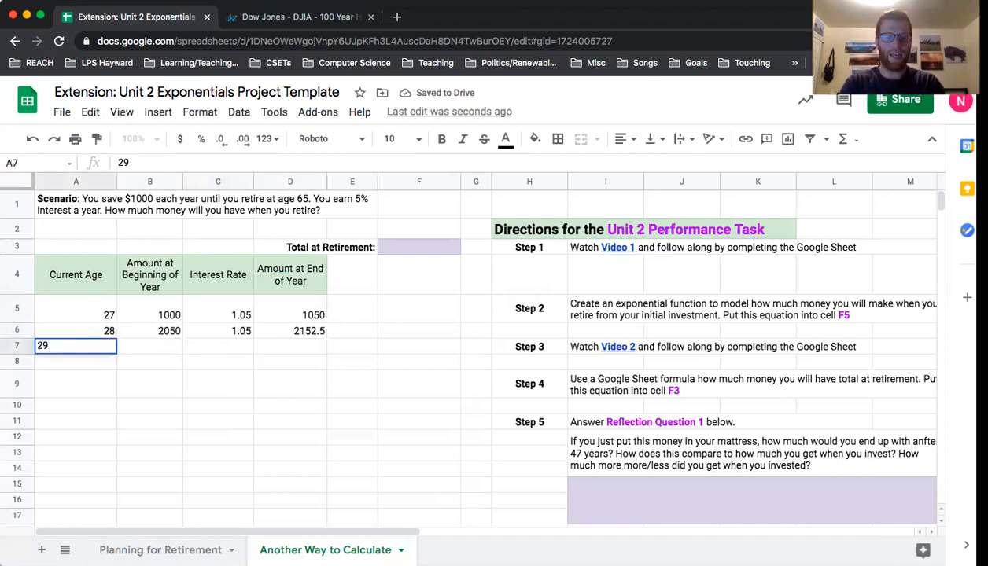
{"action": "key", "text": "Tab"}
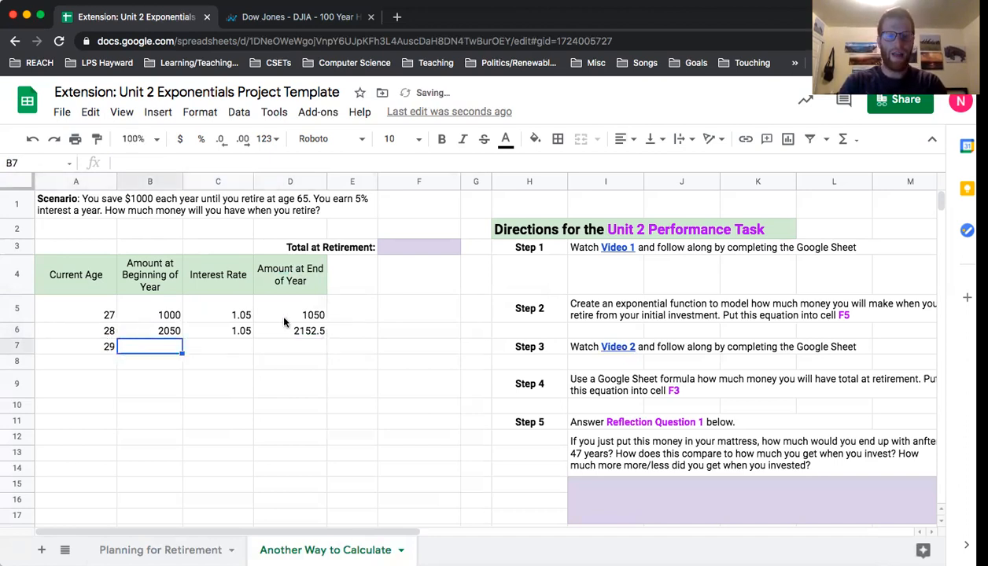
{"action": "type", "text": "=1000"}
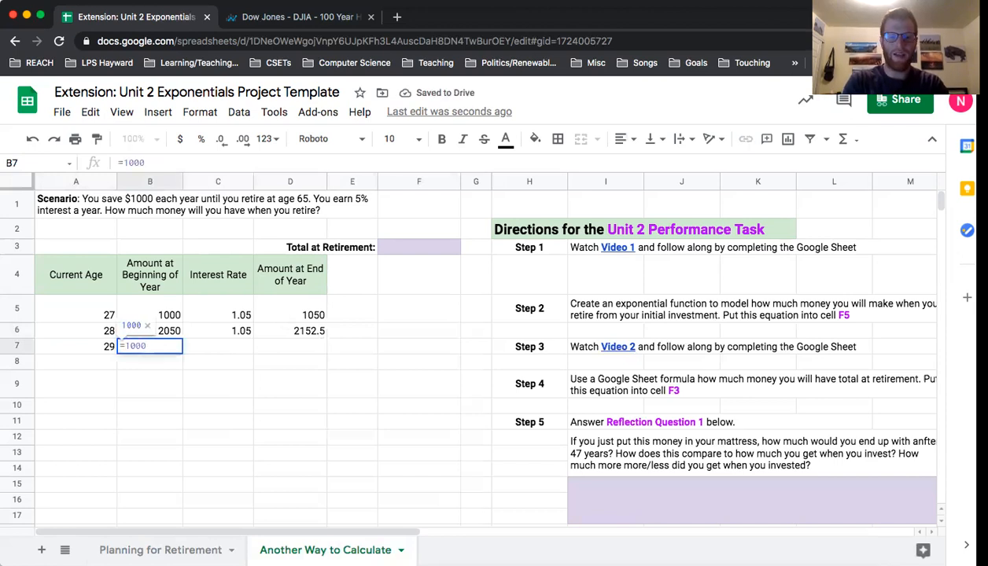
{"action": "type", "text": "+"}
{"action": "left_click", "coordinate": [312, 331]}
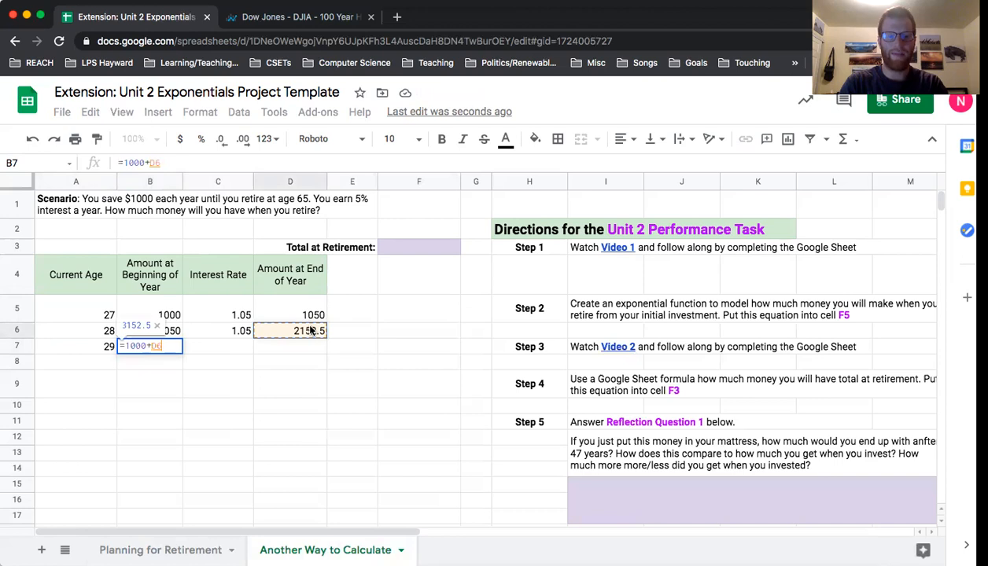
{"action": "key", "text": "Return"}
Step: Complete the age 29 row with interest rate 1.05 in C7 and the end-of-year formula =B7*C7^1 in D7
{"action": "key", "text": "Right"}
{"action": "key", "text": "Right"}
{"action": "key", "text": "Up"}
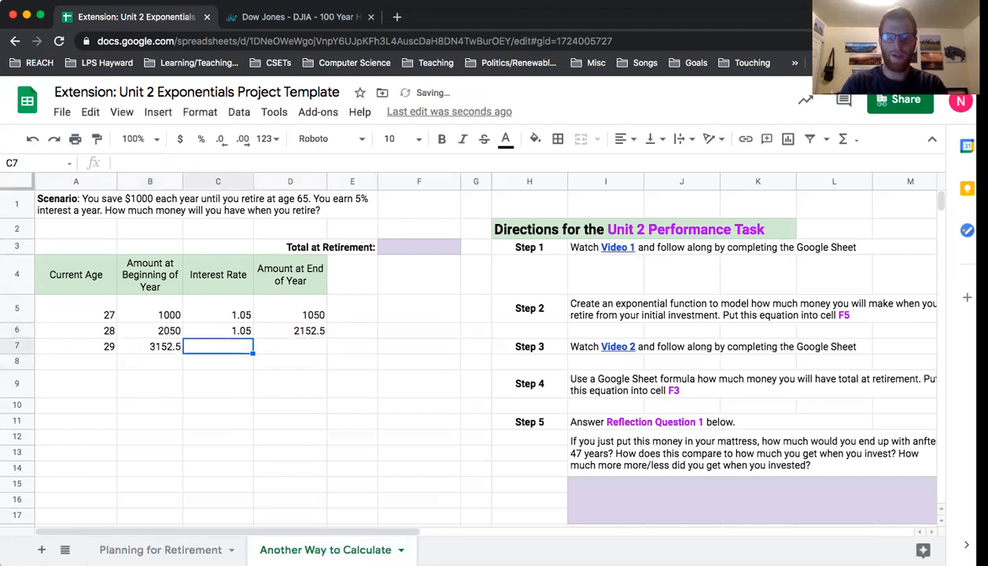
{"action": "type", "text": "1.05"}
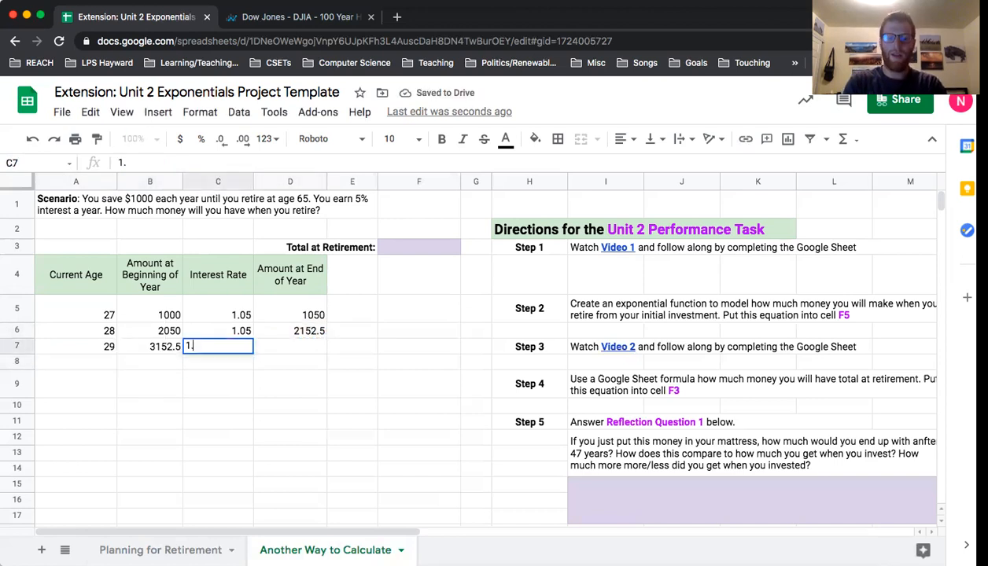
{"action": "left_click", "coordinate": [298, 347]}
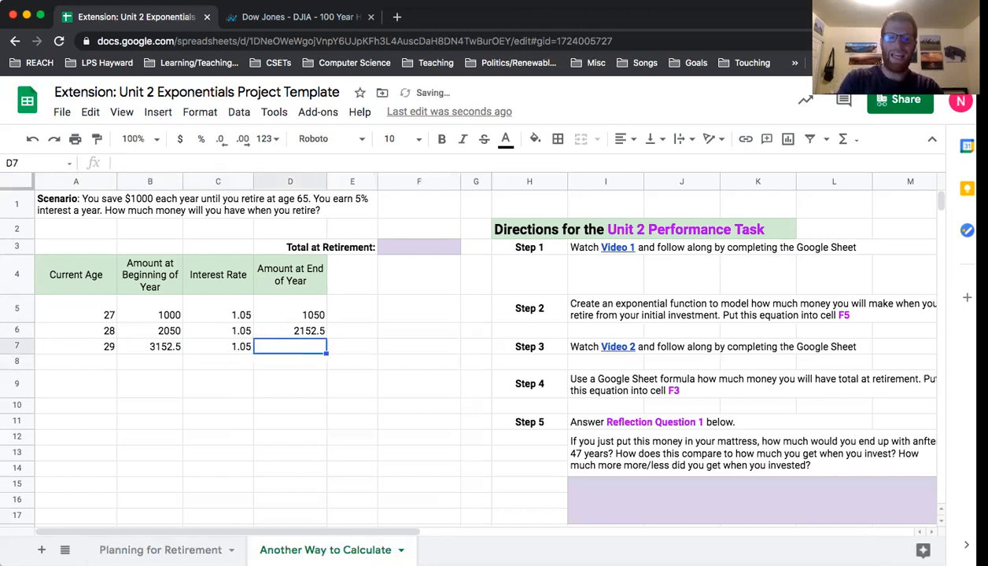
{"action": "type", "text": "="}
{"action": "left_click", "coordinate": [151, 347]}
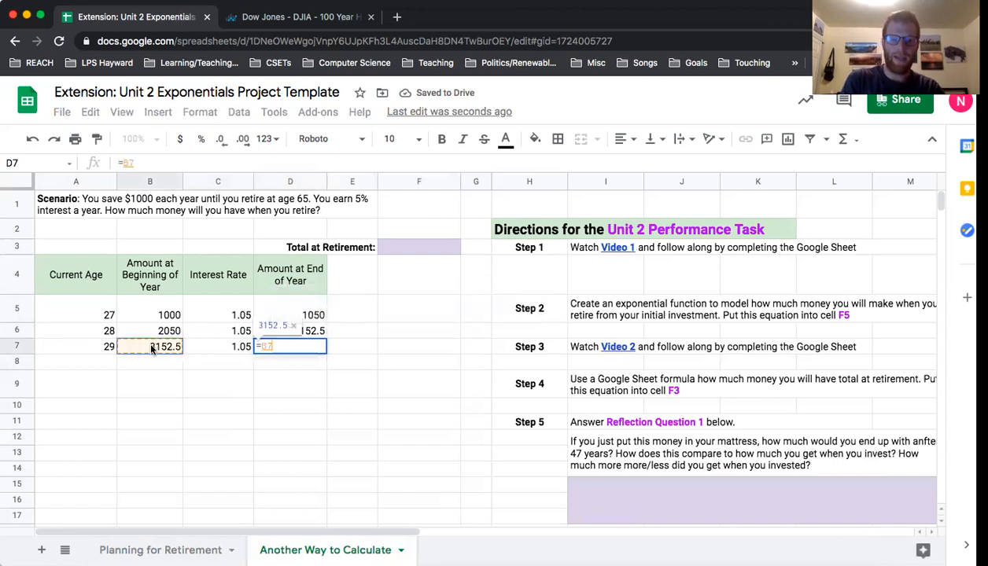
{"action": "type", "text": "*"}
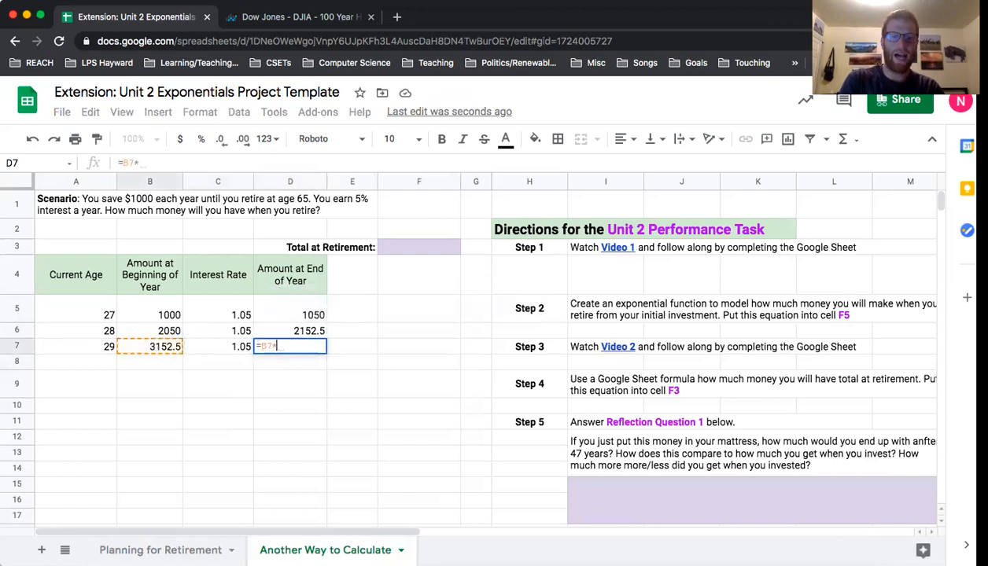
{"action": "left_click", "coordinate": [213, 347]}
{"action": "type", "text": "^"}
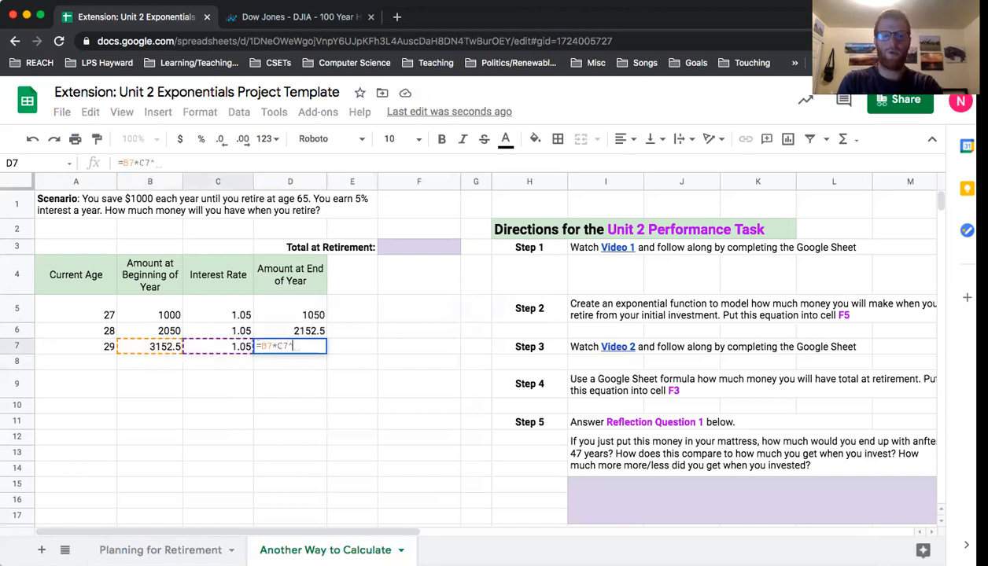
{"action": "type", "text": "1"}
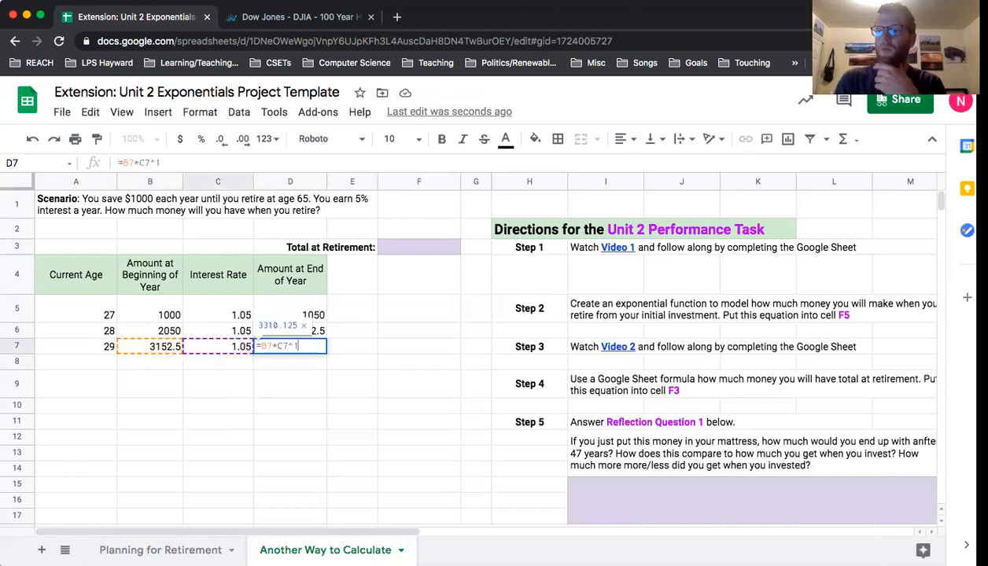
{"action": "key", "text": "Return"}
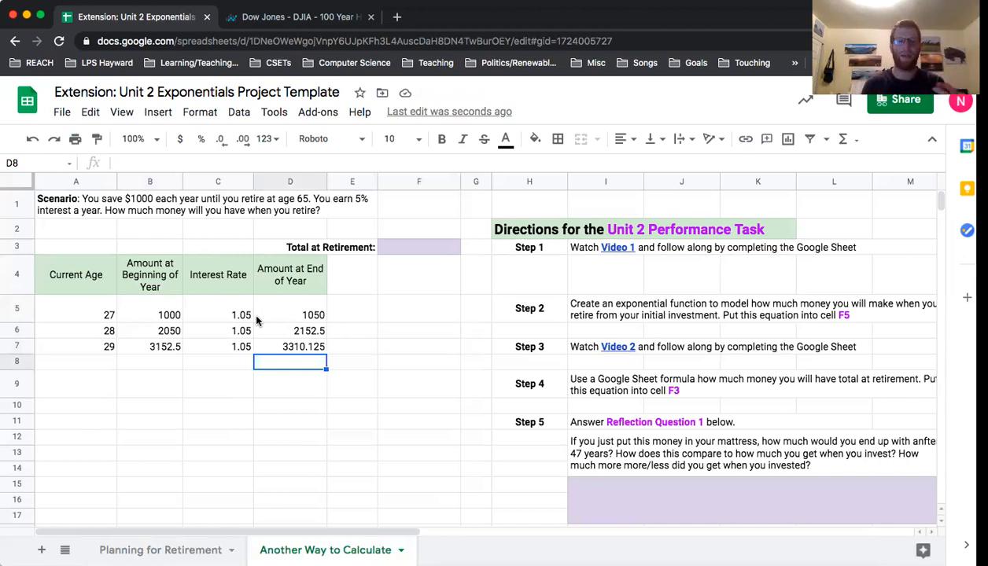
Step: Extend the current age series from A5:A7 down the column to age 65 in A43
{"action": "left_click", "coordinate": [87, 357]}
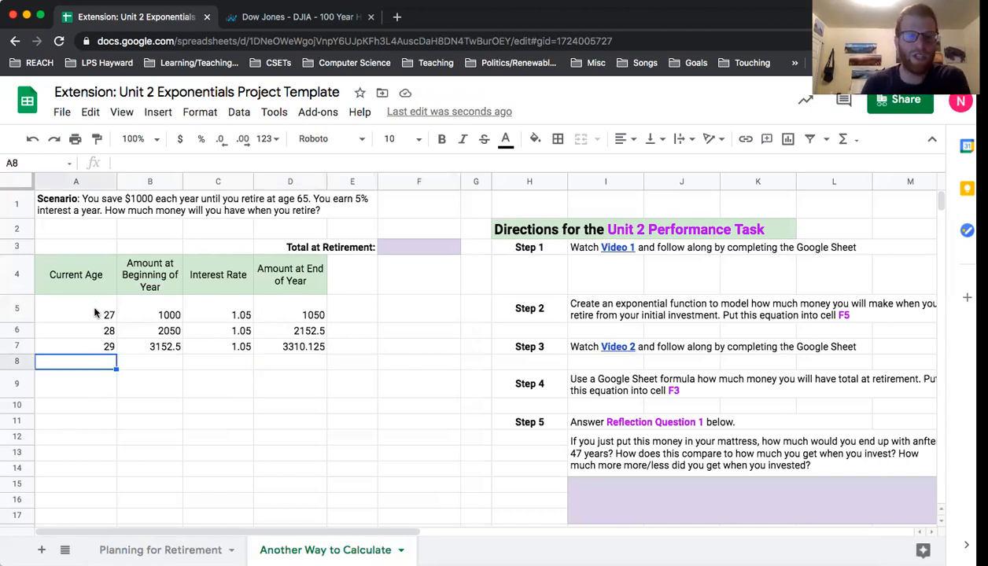
{"action": "left_click_drag", "start_coordinate": [94, 313], "coordinate": [89, 346]}
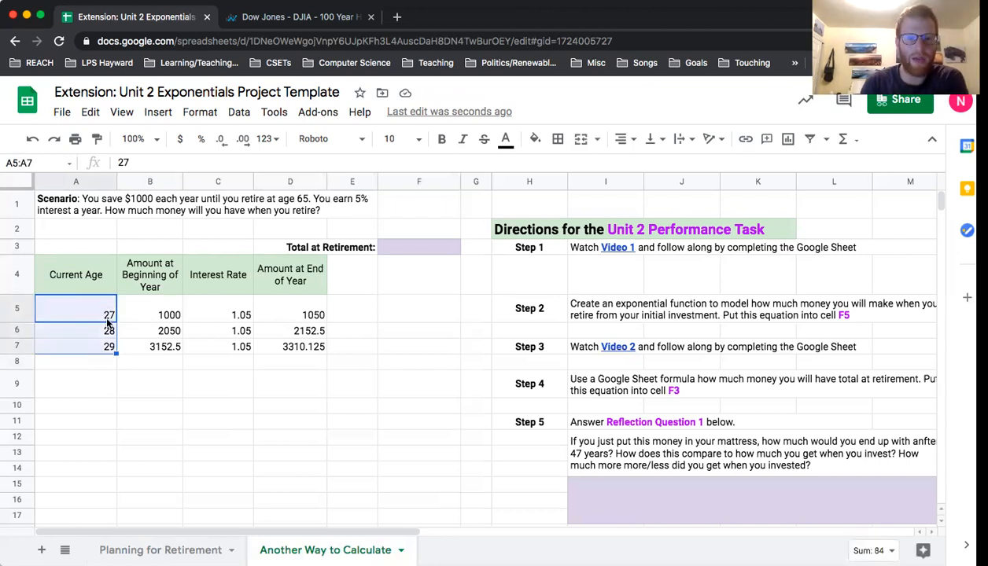
{"action": "left_click_drag", "start_coordinate": [116, 355], "coordinate": [129, 490]}
{"action": "scroll", "coordinate": [130, 489], "scroll_direction": "down", "scroll_amount": 2}
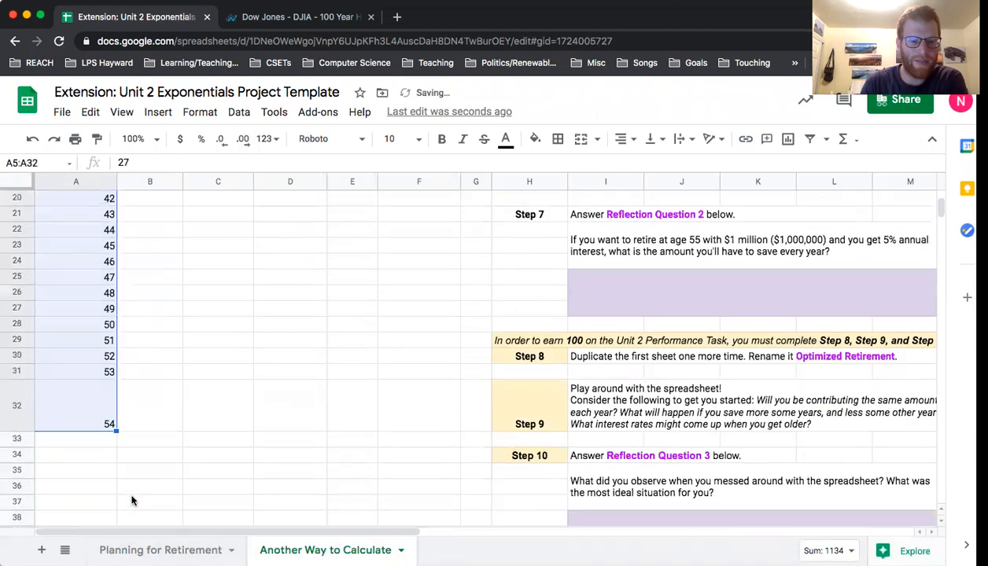
{"action": "left_click_drag", "start_coordinate": [111, 426], "coordinate": [110, 502]}
{"action": "scroll", "coordinate": [147, 487], "scroll_direction": "down", "scroll_amount": 3}
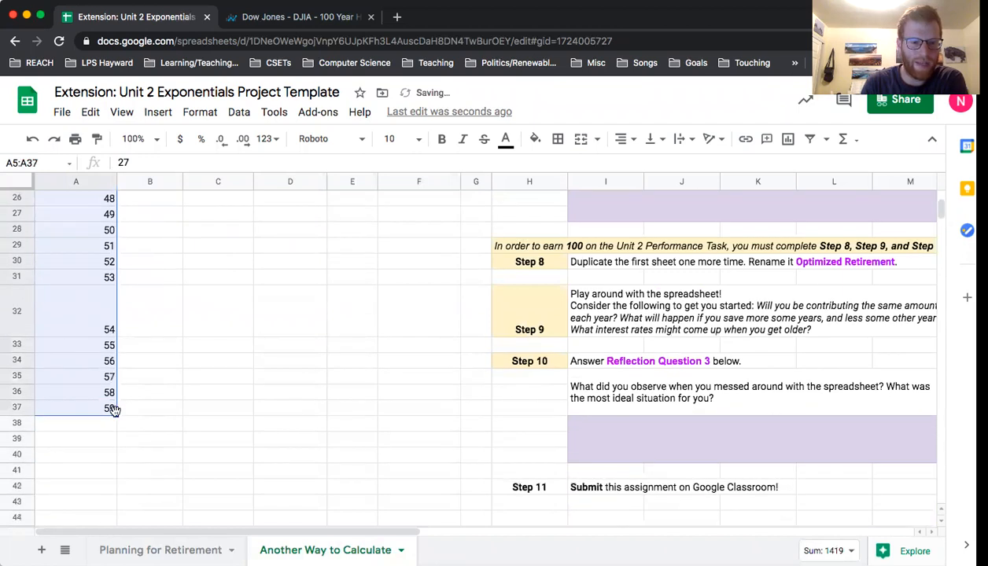
{"action": "left_click_drag", "start_coordinate": [115, 417], "coordinate": [129, 492]}
{"action": "left_click", "coordinate": [133, 488]}
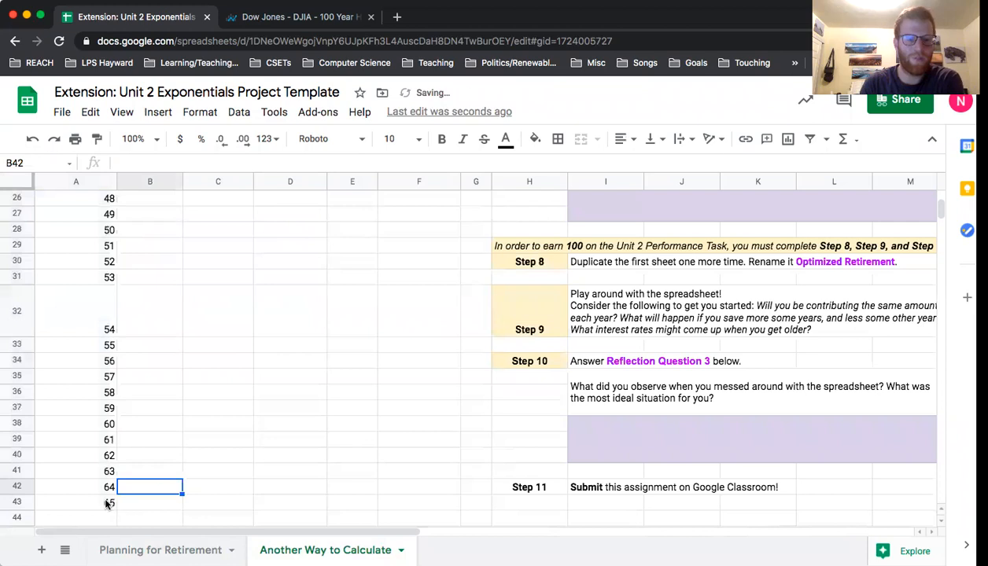
{"action": "left_click", "coordinate": [108, 503]}
Step: Check the beginning-of-year formula in B7 and fill it down one row into B8 for age 30
{"action": "scroll", "coordinate": [169, 386], "scroll_direction": "up", "scroll_amount": 10}
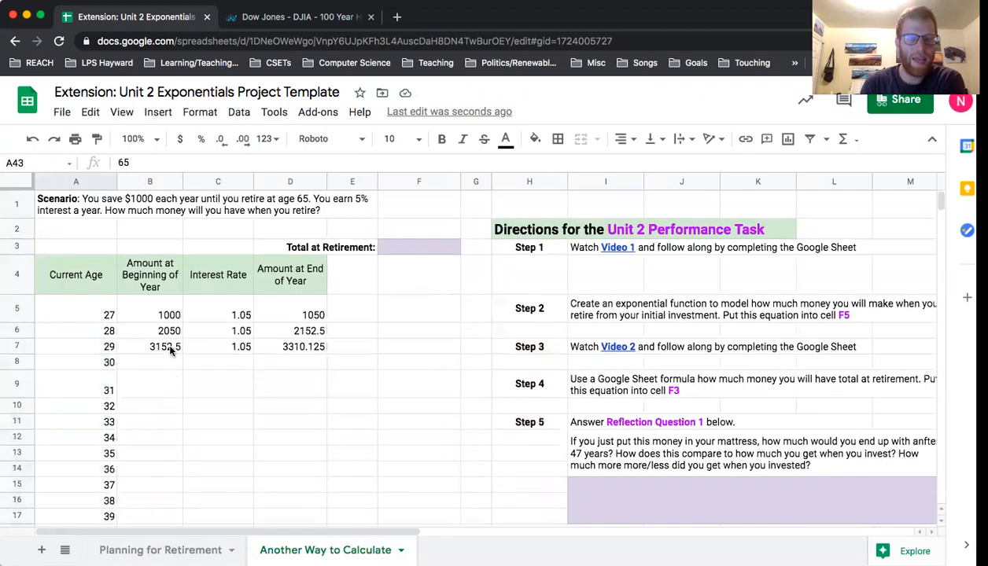
{"action": "left_click", "coordinate": [170, 347]}
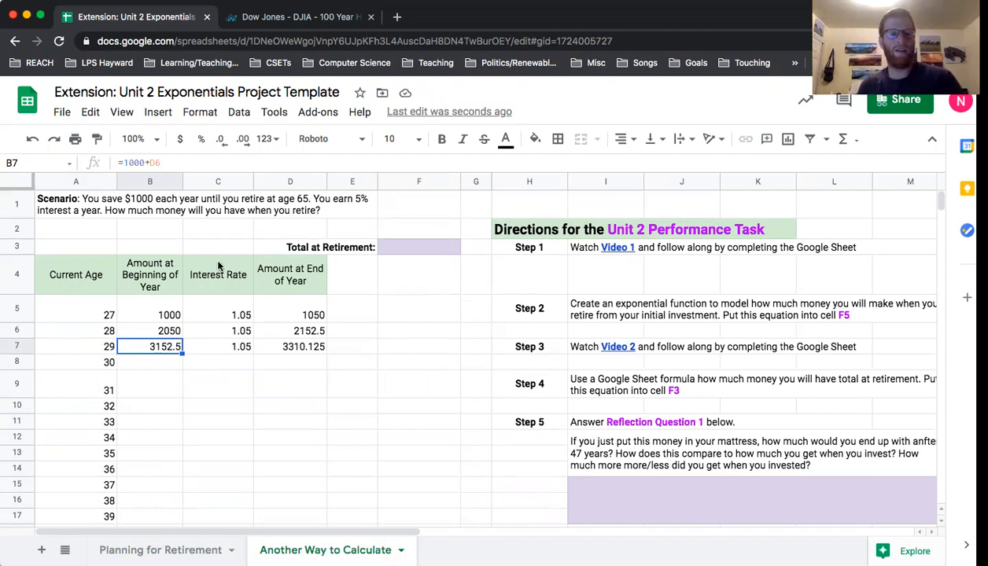
{"action": "left_click", "coordinate": [203, 163]}
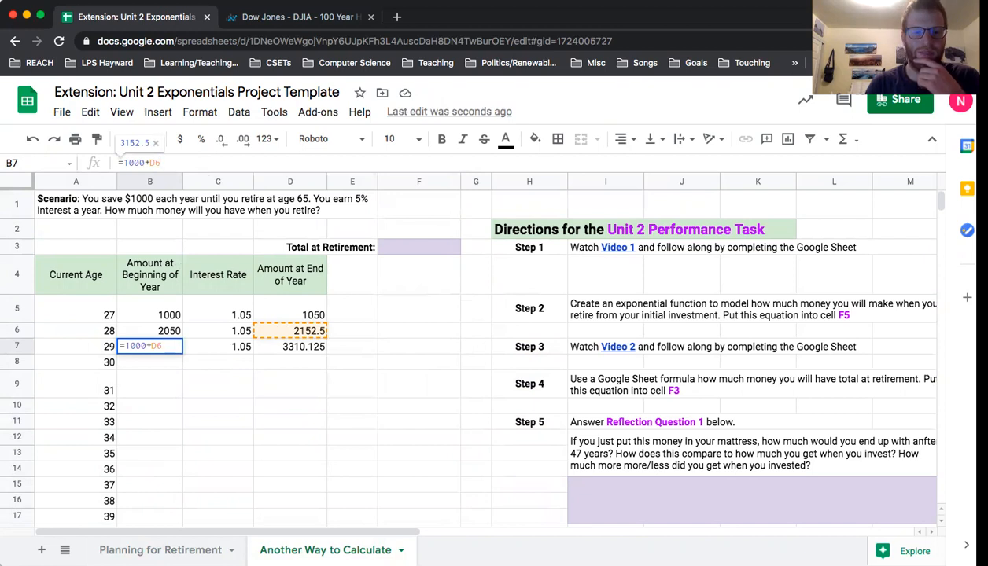
{"action": "key", "text": "Return"}
{"action": "left_click", "coordinate": [180, 347]}
{"action": "left_click_drag", "start_coordinate": [182, 347], "coordinate": [180, 363]}
{"action": "key", "text": "Return"}
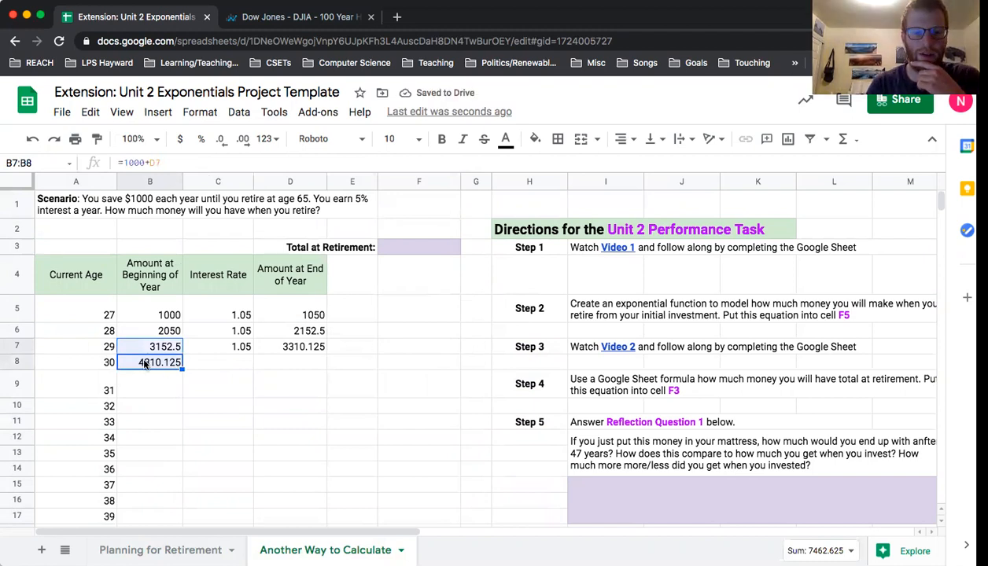
Step: Inspect the copied beginning-of-year formula in B8 to see which cell it references
{"action": "left_click", "coordinate": [146, 362]}
{"action": "left_click", "coordinate": [168, 163]}
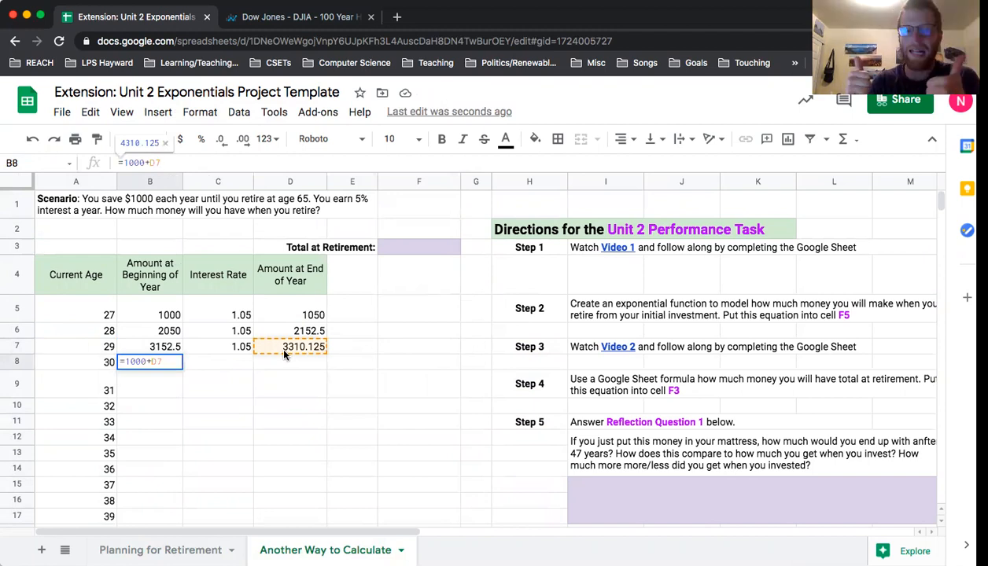
{"action": "key", "text": "Return"}
Step: Fill the 1.05 interest rate from C7 down one row into C8 for age 30
{"action": "key", "text": "Right"}
{"action": "key", "text": "Up"}
{"action": "key", "text": "Up"}
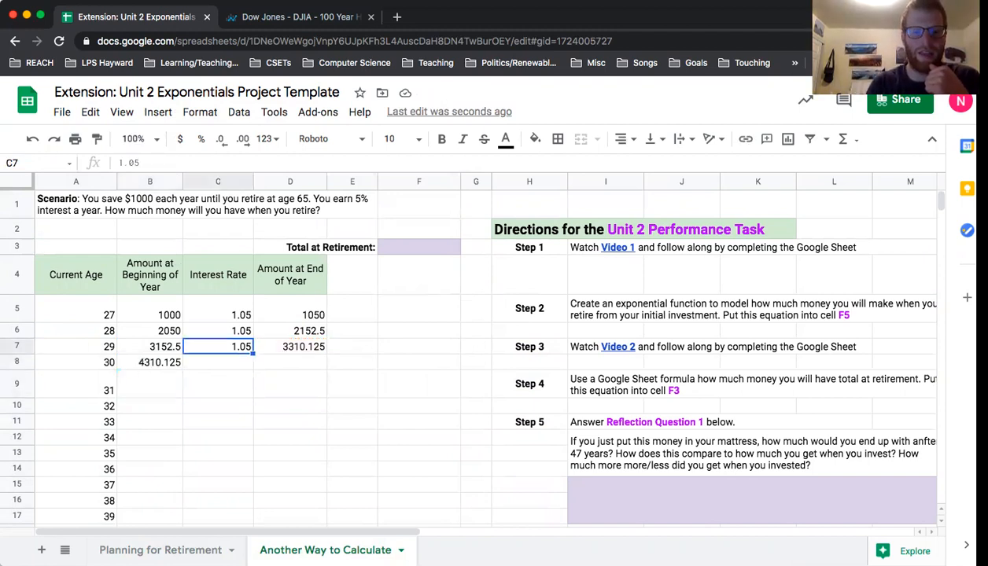
{"action": "left_click_drag", "start_coordinate": [252, 355], "coordinate": [246, 367]}
{"action": "left_click", "coordinate": [246, 366]}
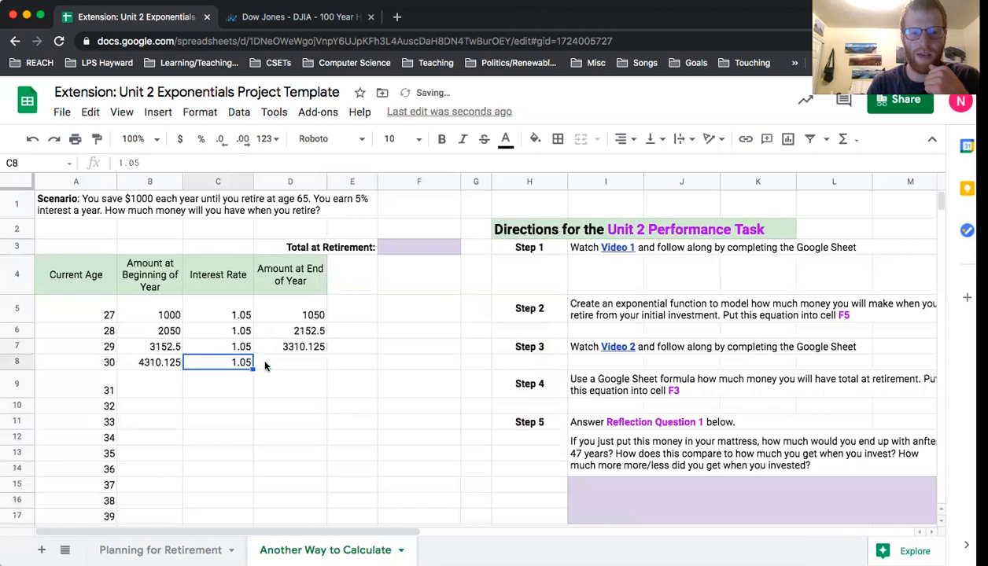
Step: Check the end-of-year formula in D7 and fill it down one row into D8 for age 30
{"action": "left_click", "coordinate": [288, 351]}
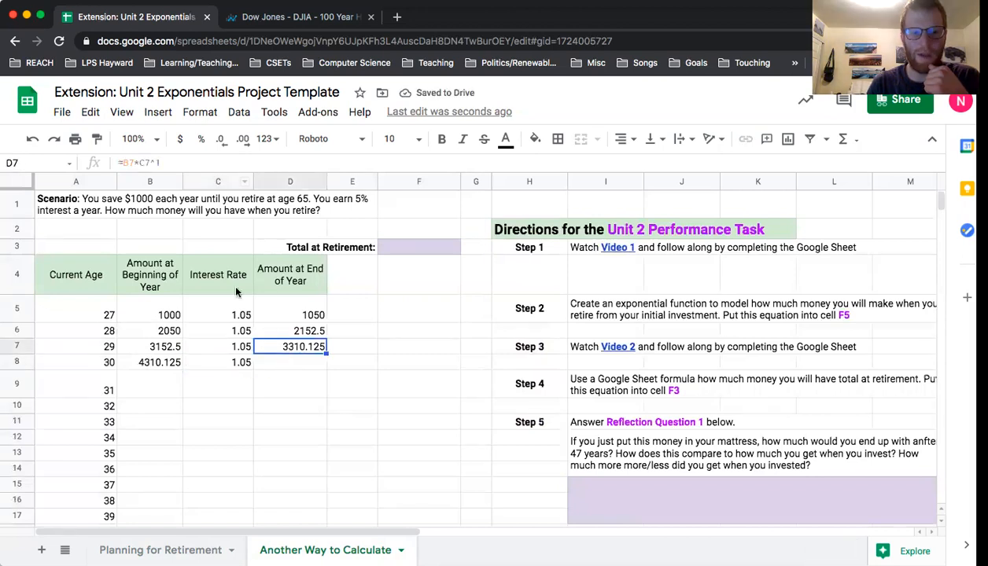
{"action": "left_click", "coordinate": [190, 160]}
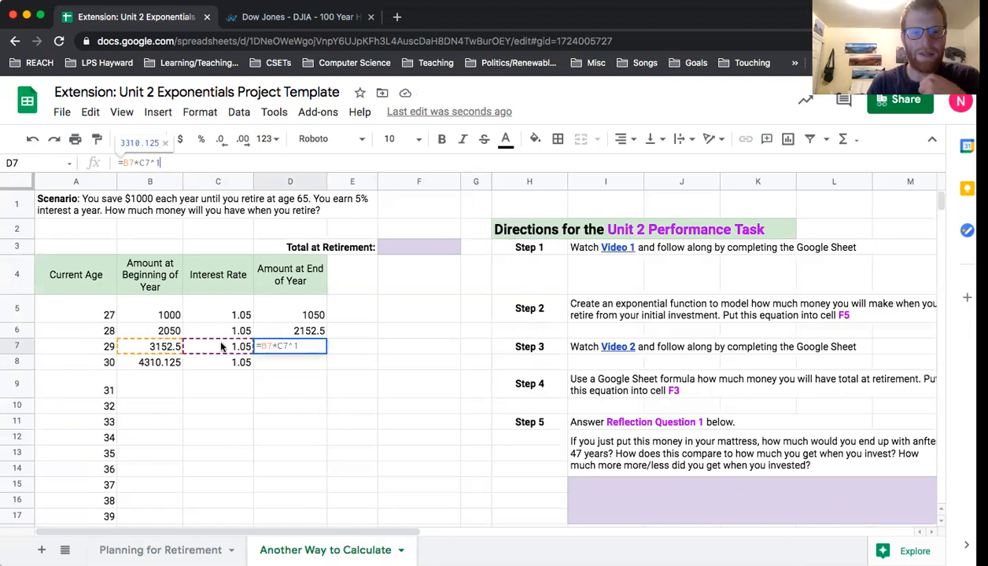
{"action": "key", "text": "Return"}
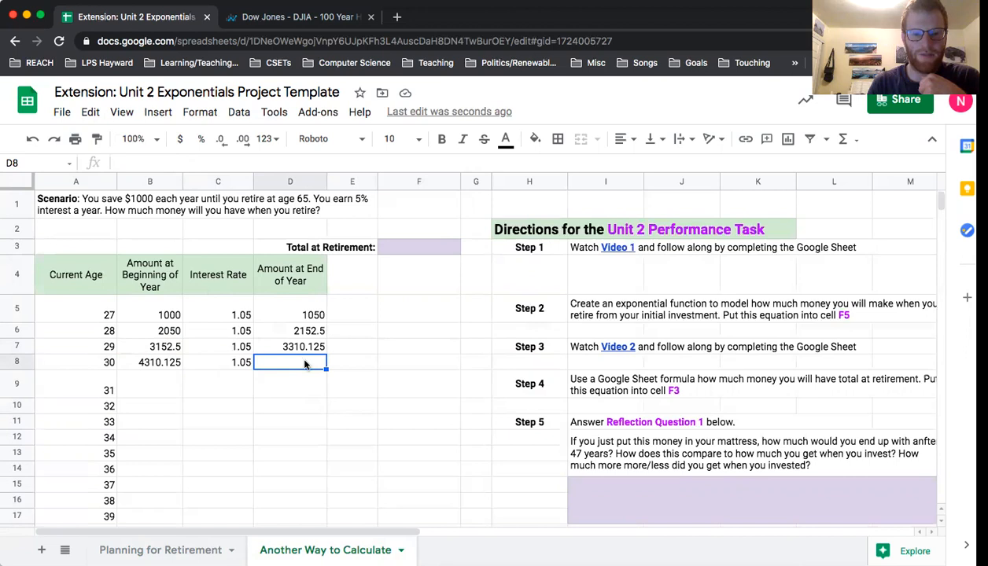
{"action": "left_click", "coordinate": [300, 343]}
{"action": "left_click_drag", "start_coordinate": [325, 354], "coordinate": [324, 367]}
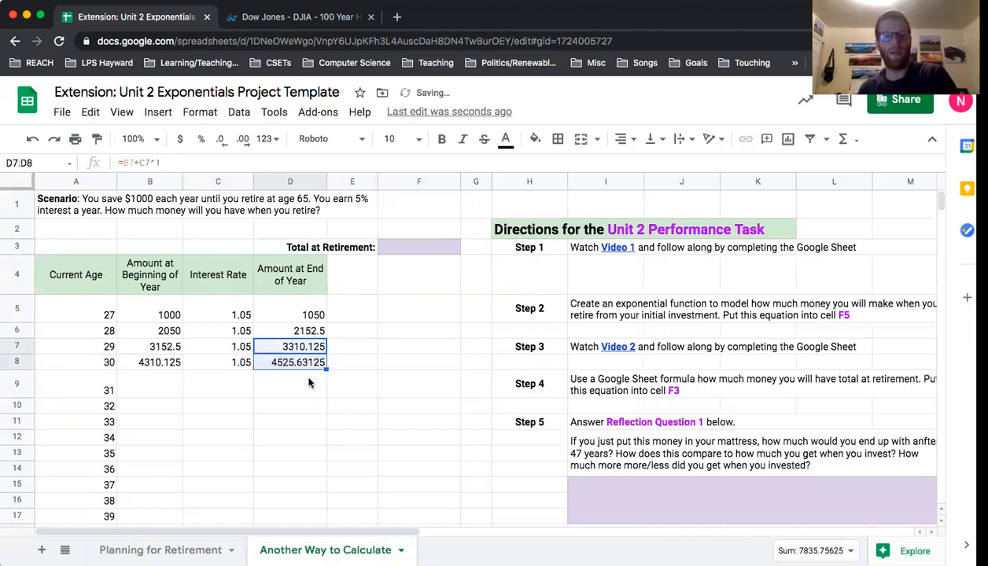
Step: Inspect the copied end-of-year formula in D8 to see which cells it references
{"action": "left_click", "coordinate": [307, 379]}
{"action": "left_click", "coordinate": [302, 360]}
{"action": "double_click", "coordinate": [297, 358]}
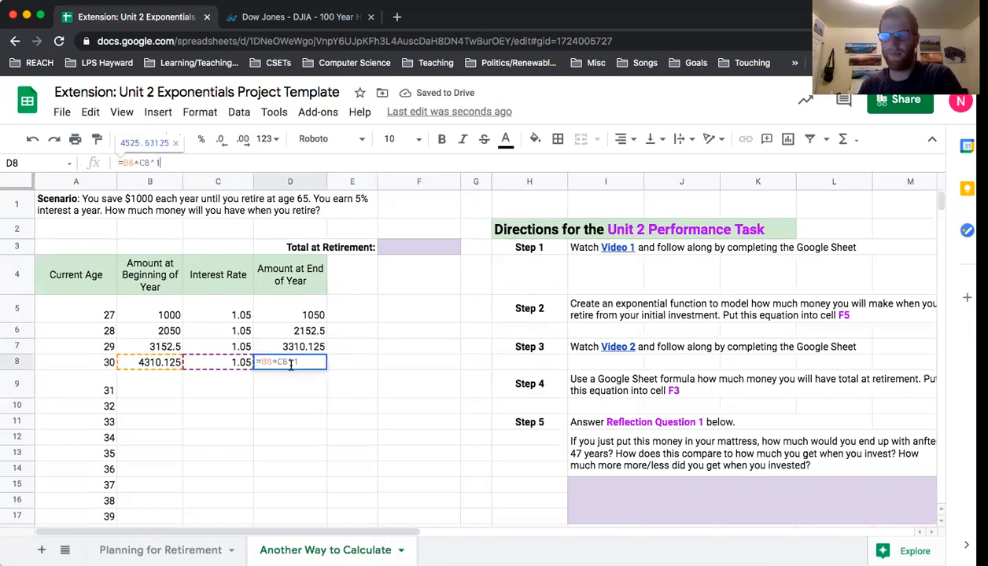
{"action": "key", "text": "Return"}
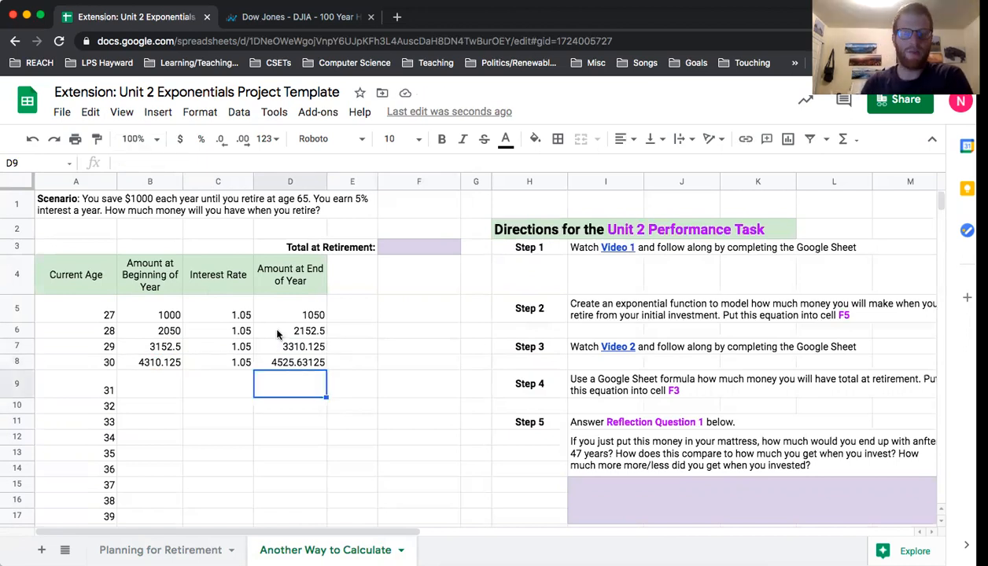
Step: Trace the beginning-of-year and end-of-year amounts across rows 5 to 7 for ages 27 to 29
{"action": "left_click", "coordinate": [171, 316]}
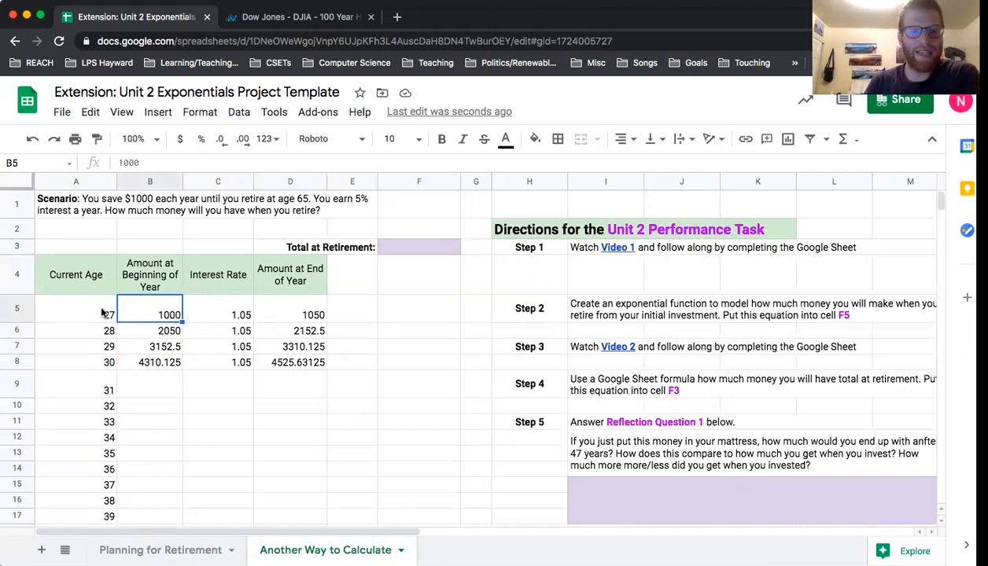
{"action": "left_click", "coordinate": [108, 315]}
{"action": "left_click", "coordinate": [149, 315]}
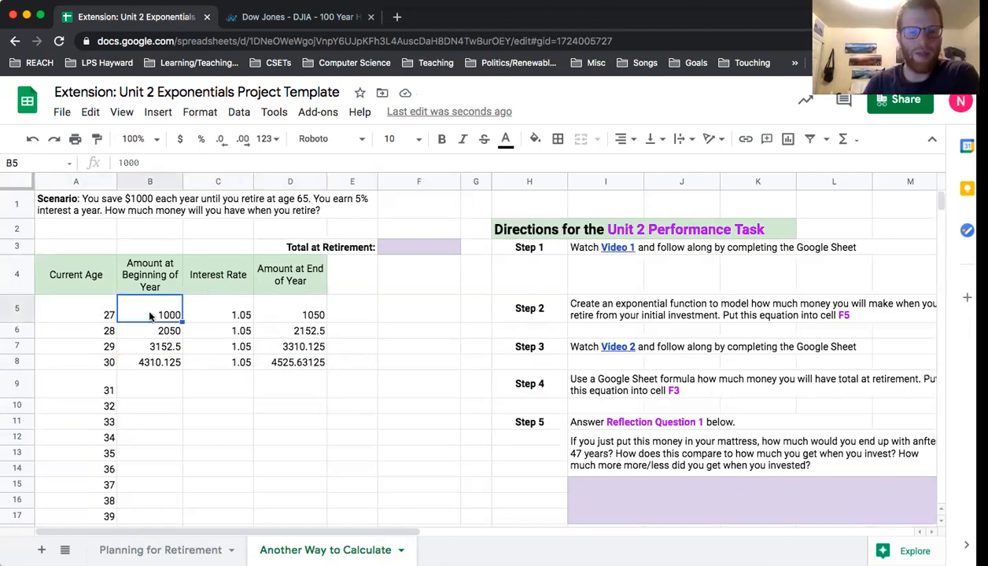
{"action": "left_click", "coordinate": [318, 314]}
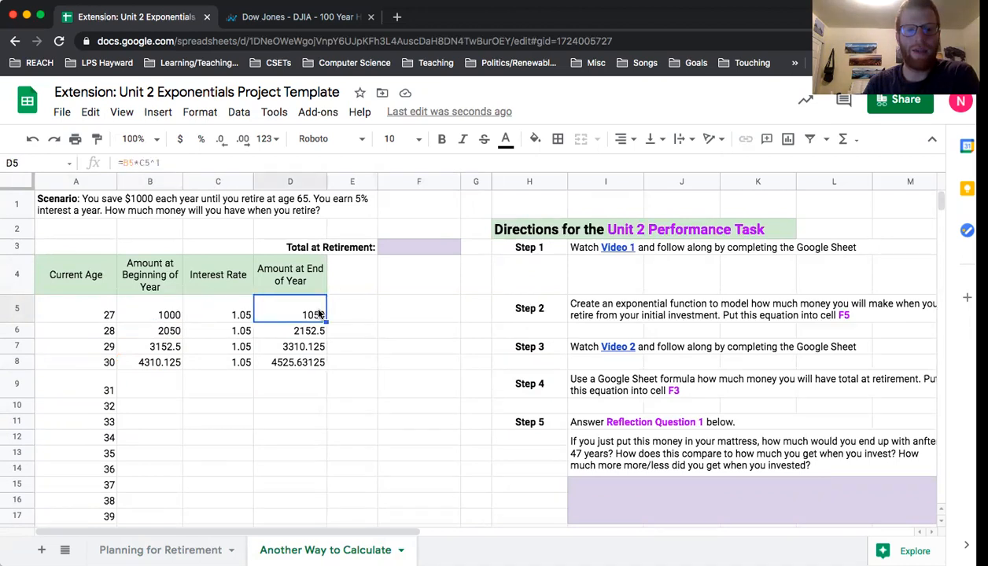
{"action": "left_click", "coordinate": [110, 332]}
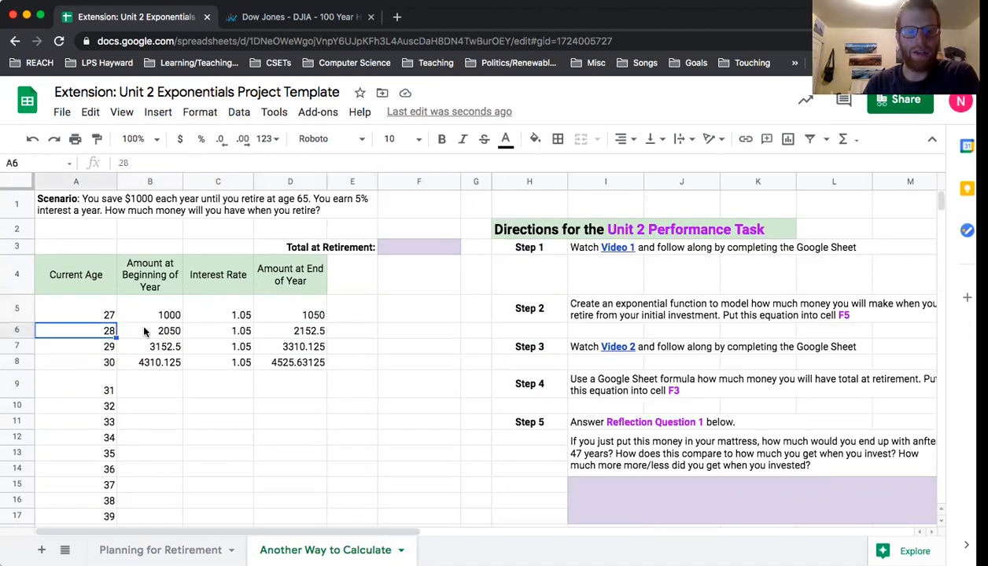
{"action": "left_click", "coordinate": [163, 332]}
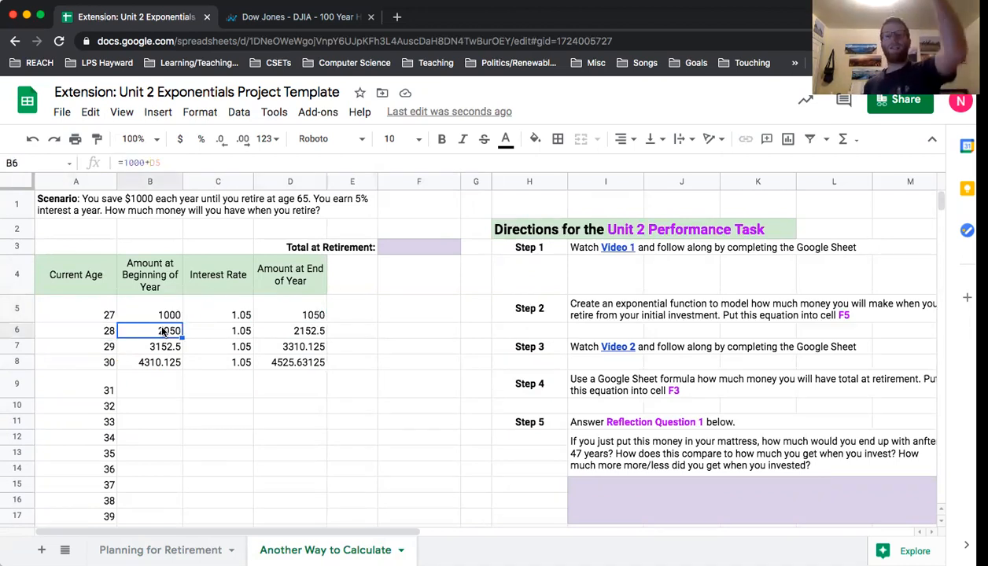
{"action": "left_click", "coordinate": [317, 335]}
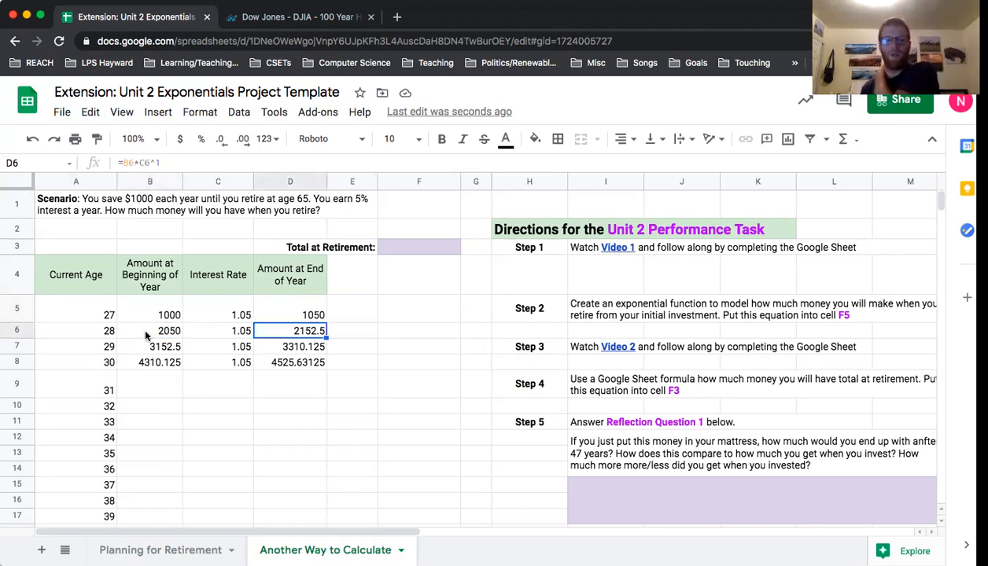
{"action": "left_click", "coordinate": [102, 334]}
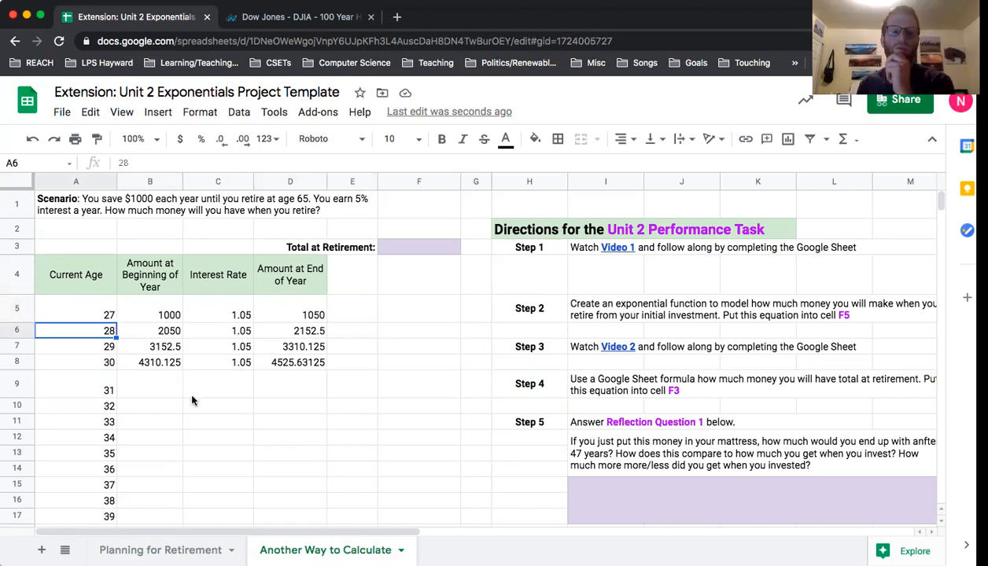
{"action": "left_click", "coordinate": [113, 348]}
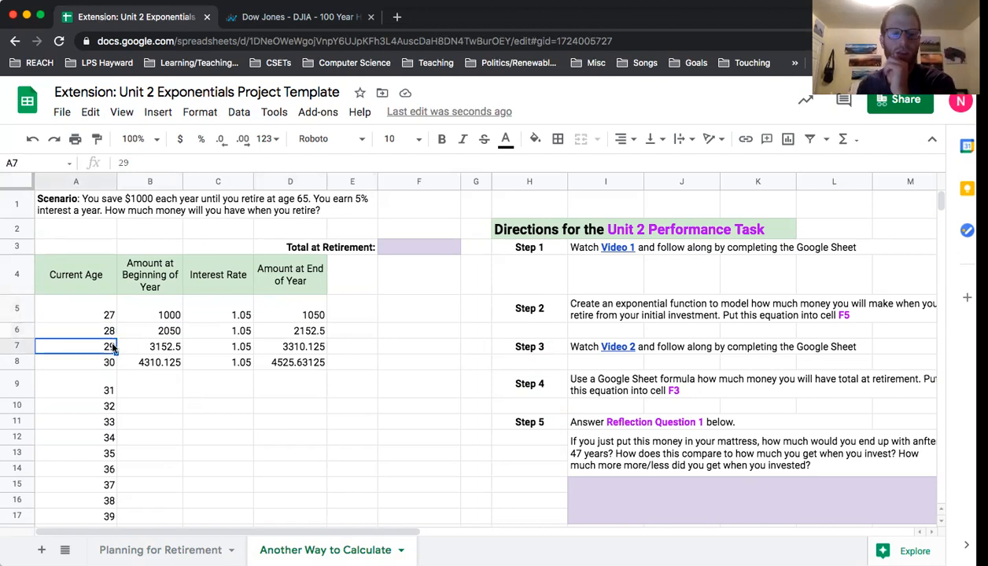
{"action": "left_click", "coordinate": [178, 350]}
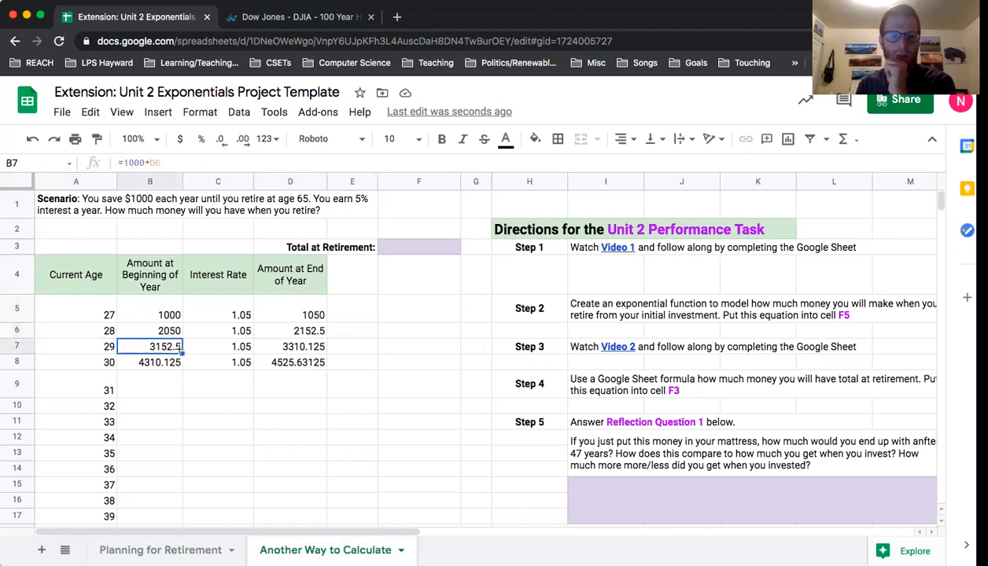
{"action": "left_click", "coordinate": [279, 348]}
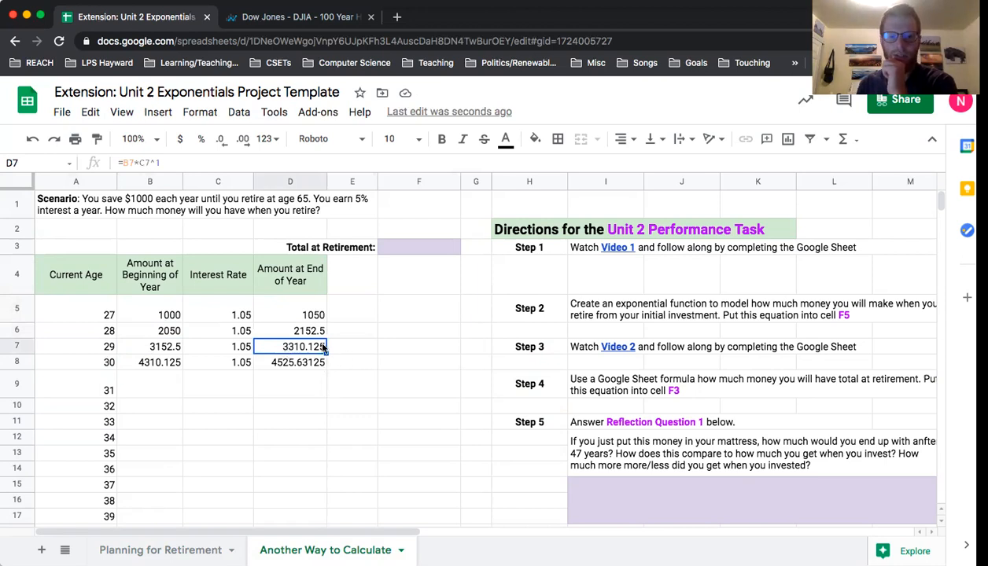
Step: Follow the end-of-year amounts down from D5 to D8 to review their growth from year to year
{"action": "left_click", "coordinate": [310, 315]}
{"action": "left_click", "coordinate": [303, 331]}
{"action": "left_click", "coordinate": [303, 346]}
{"action": "left_click", "coordinate": [307, 318]}
{"action": "left_click", "coordinate": [303, 332]}
{"action": "left_click", "coordinate": [303, 346]}
{"action": "left_click", "coordinate": [303, 360]}
Step: Fill the age 30 formulas and interest rate in B8:D8 down to row 43 for age 65
{"action": "left_click_drag", "start_coordinate": [158, 362], "coordinate": [280, 364]}
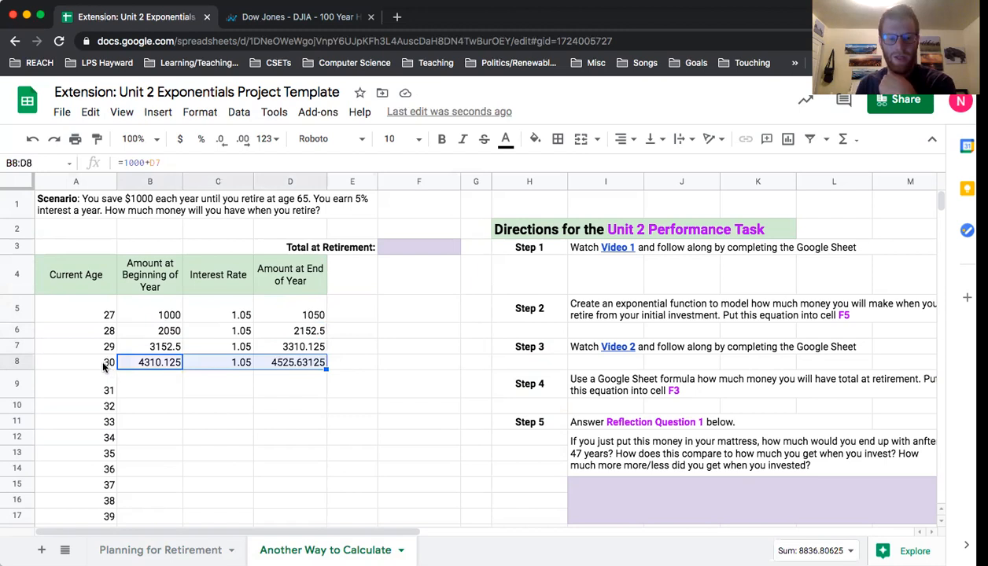
{"action": "left_click_drag", "start_coordinate": [325, 366], "coordinate": [306, 476]}
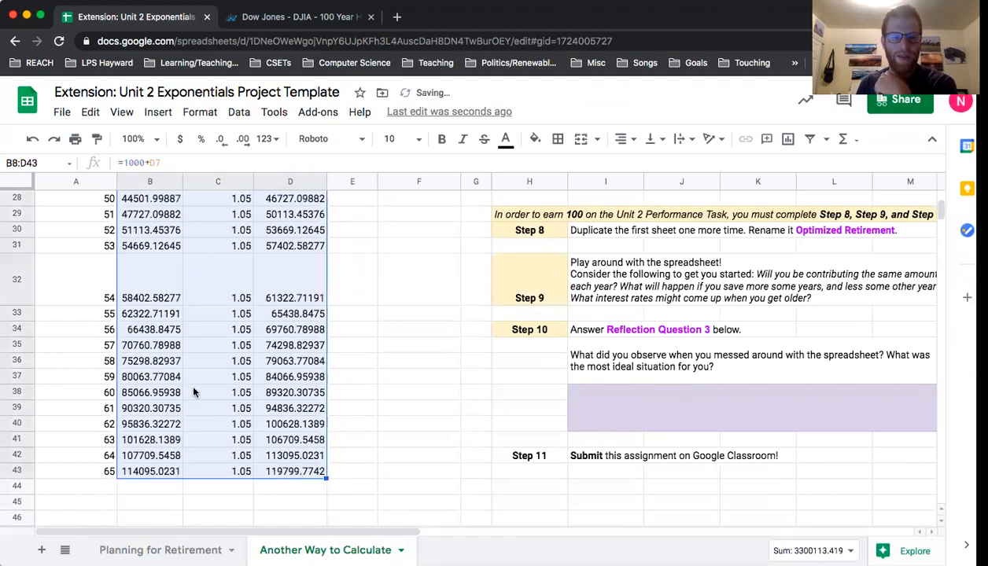
{"action": "left_click_drag", "start_coordinate": [170, 334], "coordinate": [170, 347]}
{"action": "scroll", "coordinate": [256, 306], "scroll_direction": "up", "scroll_amount": 3}
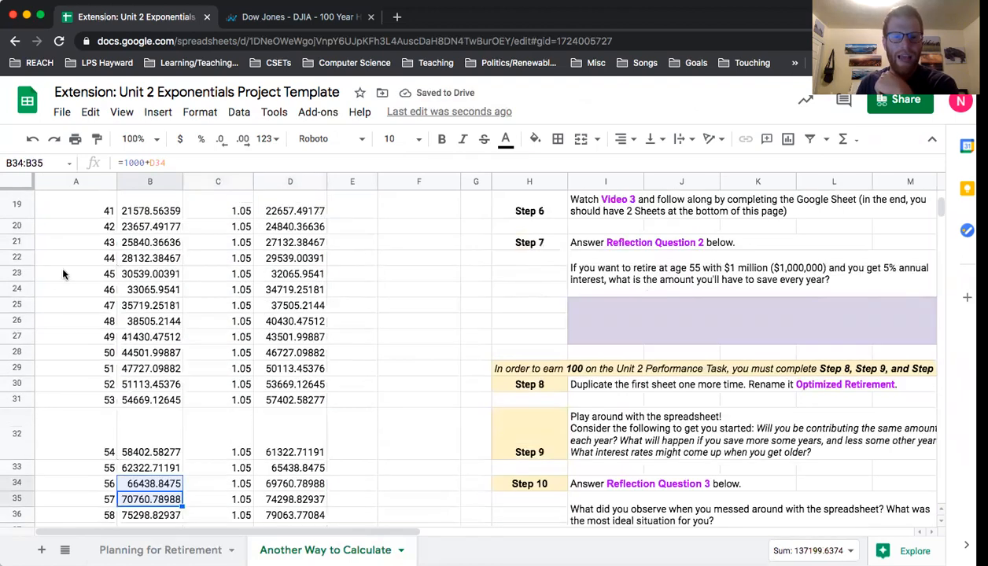
Step: Examine the filled rows for ages 45 and 53, A23:D23 and A31:D31, down to the end of the table
{"action": "left_click", "coordinate": [105, 273]}
{"action": "left_click_drag", "start_coordinate": [104, 273], "coordinate": [298, 280]}
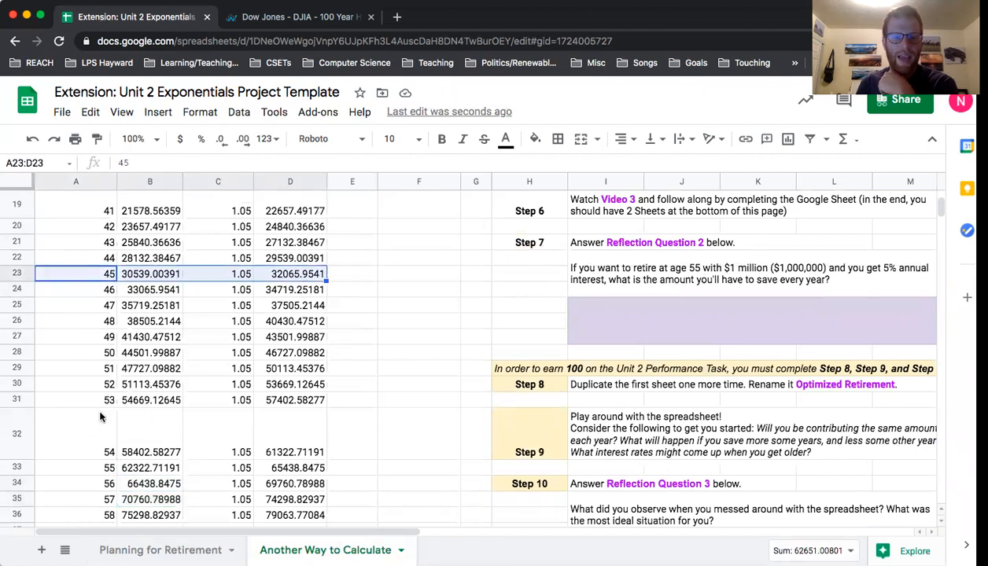
{"action": "left_click_drag", "start_coordinate": [101, 403], "coordinate": [264, 405]}
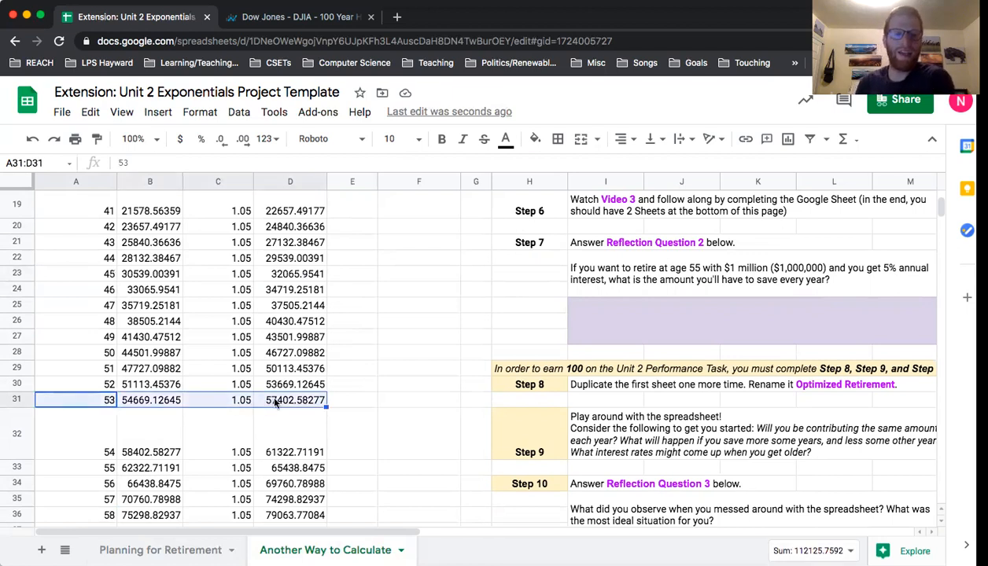
{"action": "scroll", "coordinate": [275, 403], "scroll_direction": "down", "scroll_amount": 5}
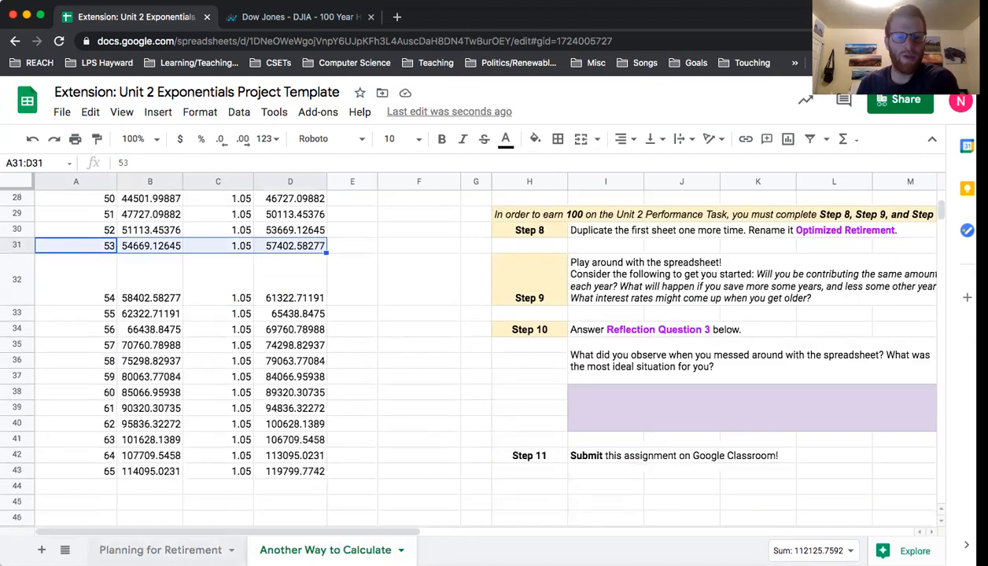
Step: Compare the total at retirement in F3 on the Planning for Retirement sheet with B43 on the Another Way to Calculate sheet
{"action": "left_click", "coordinate": [164, 549]}
{"action": "left_click", "coordinate": [410, 248]}
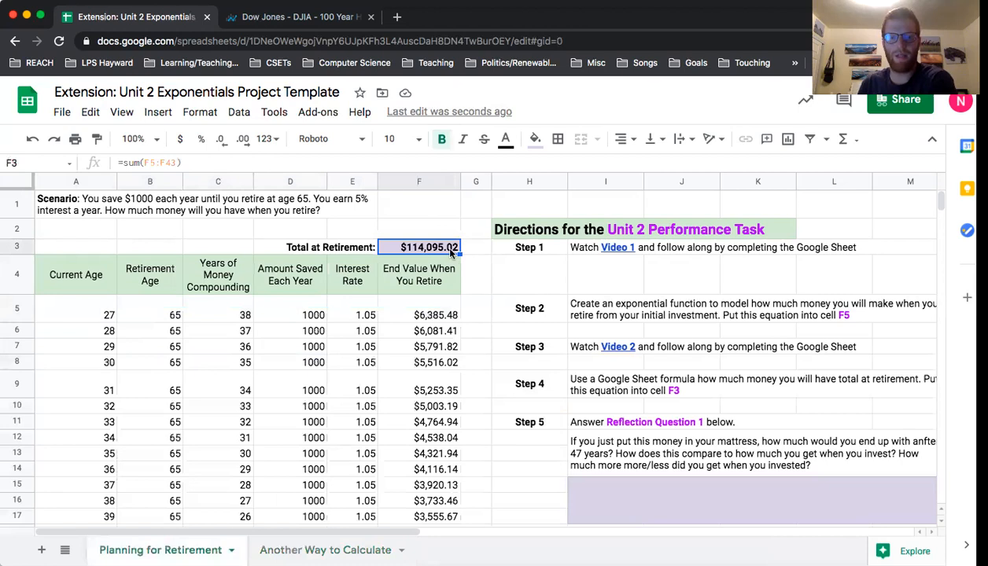
{"action": "left_click", "coordinate": [252, 548]}
{"action": "left_click", "coordinate": [151, 473]}
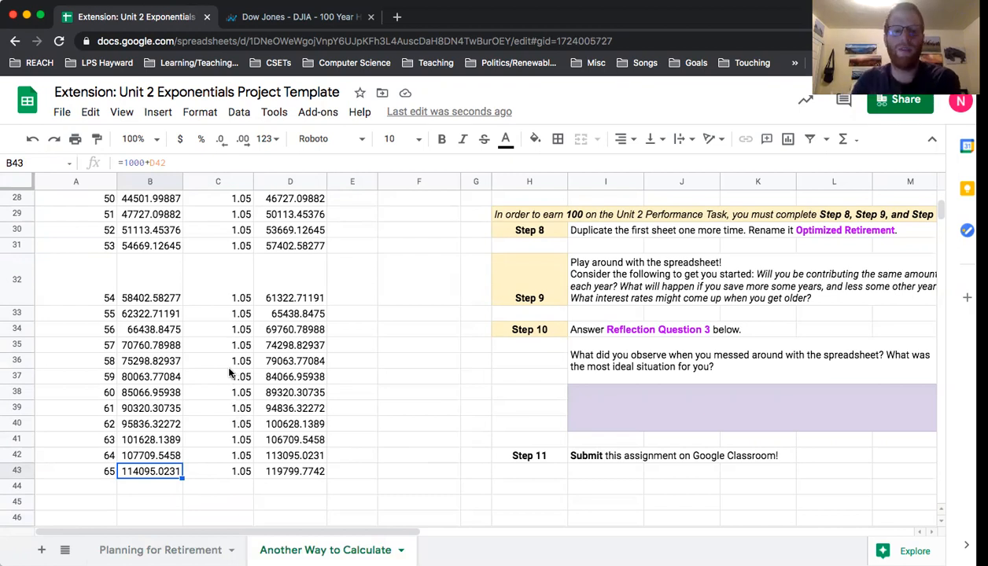
Step: Reduce the age 65 end-of-year amount in D43 to two decimal places
{"action": "scroll", "coordinate": [231, 374], "scroll_direction": "up", "scroll_amount": 5}
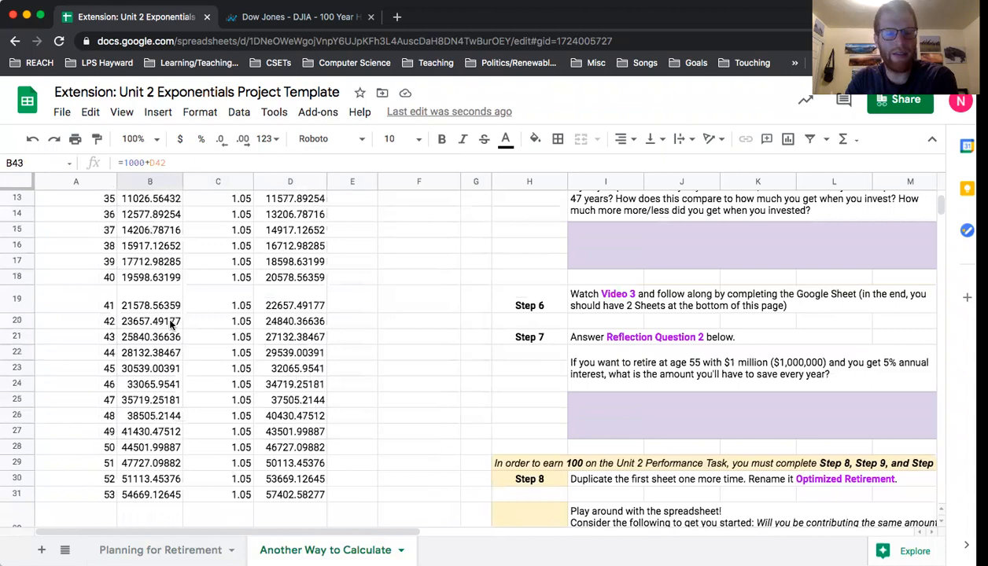
{"action": "scroll", "coordinate": [186, 350], "scroll_direction": "down", "scroll_amount": 7}
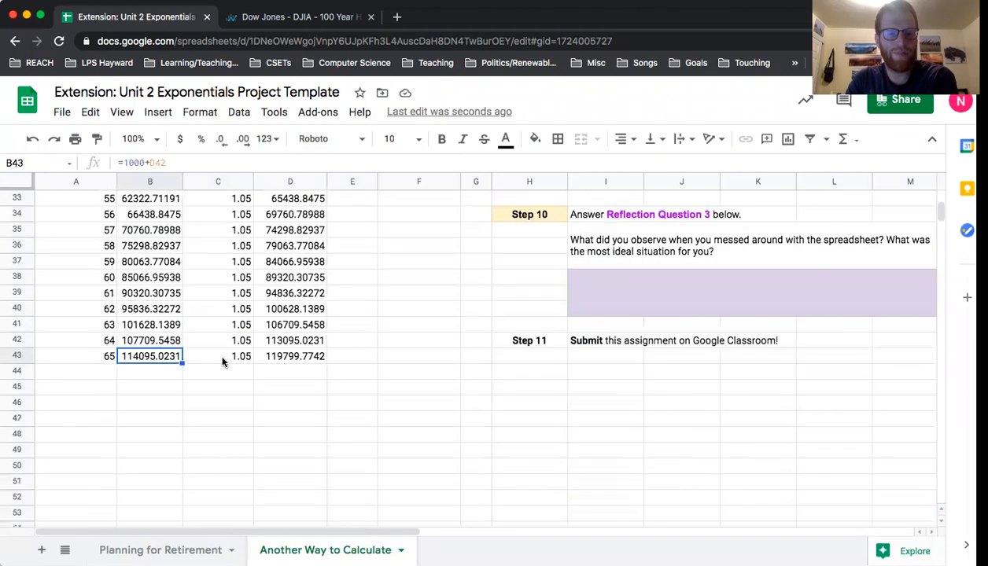
{"action": "left_click", "coordinate": [286, 356]}
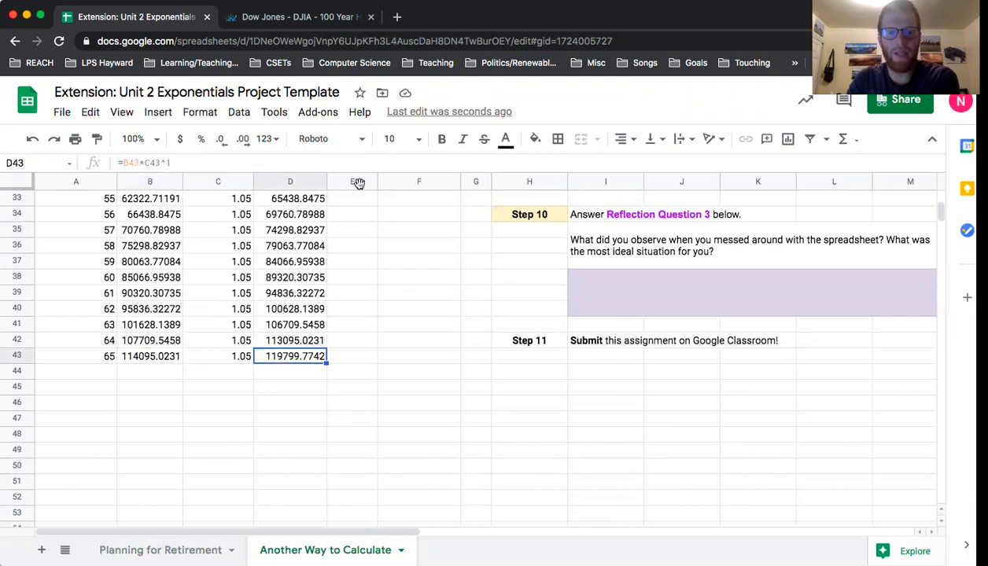
{"action": "left_click", "coordinate": [220, 140]}
{"action": "left_click", "coordinate": [224, 145]}
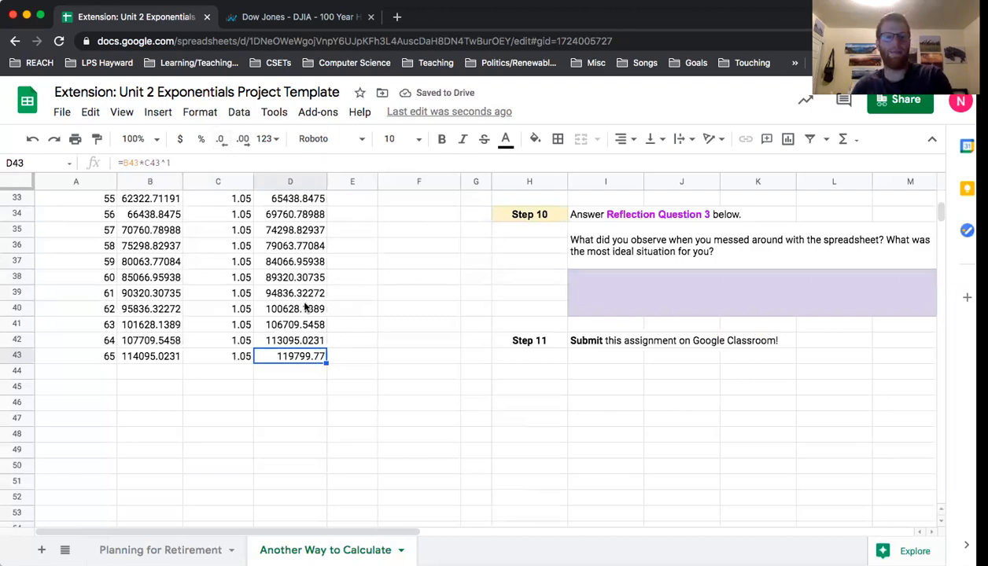
Step: Format all end-of-year amounts in D5:D43 to show two decimal places
{"action": "scroll", "coordinate": [305, 304], "scroll_direction": "up", "scroll_amount": 10}
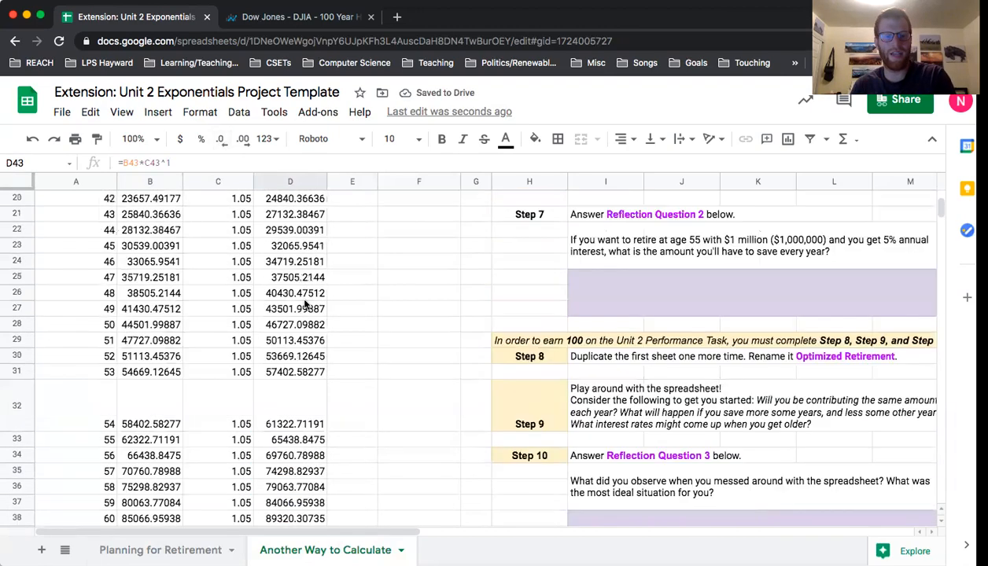
{"action": "left_click", "coordinate": [286, 310], "text": "shift"}
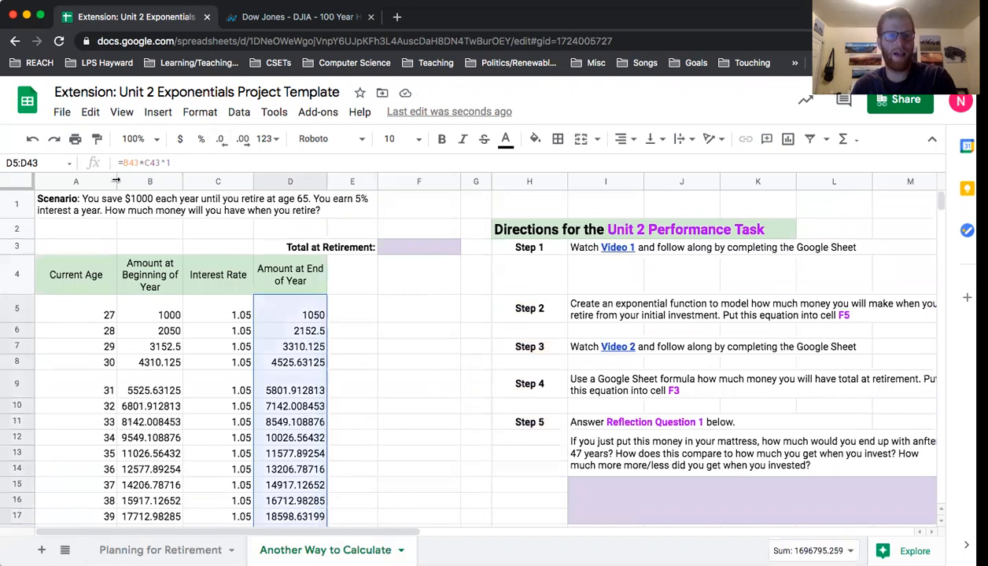
{"action": "left_click", "coordinate": [221, 143]}
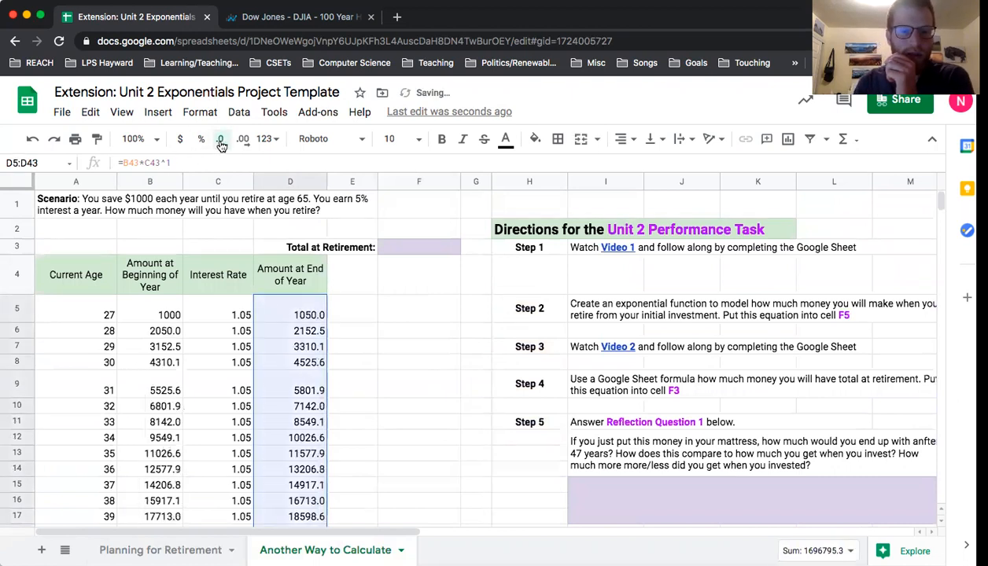
{"action": "left_click", "coordinate": [221, 143]}
{"action": "left_click", "coordinate": [242, 140]}
{"action": "left_click", "coordinate": [242, 140]}
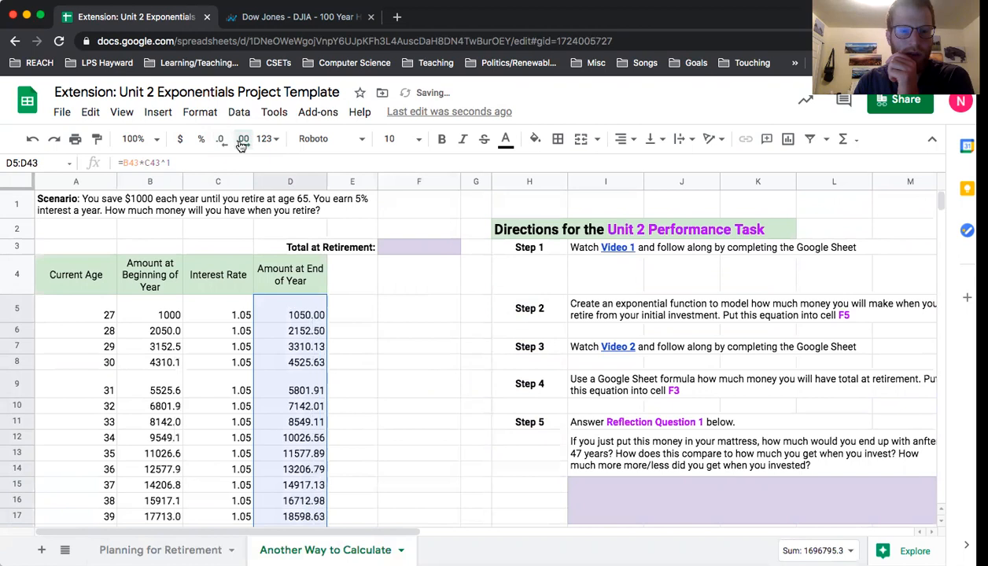
Step: Examine the two-decimal amounts in the savings table from age 27 in row 5 down to age 65 in row 43
{"action": "left_click", "coordinate": [320, 317]}
{"action": "left_click", "coordinate": [319, 331]}
{"action": "left_click", "coordinate": [318, 319]}
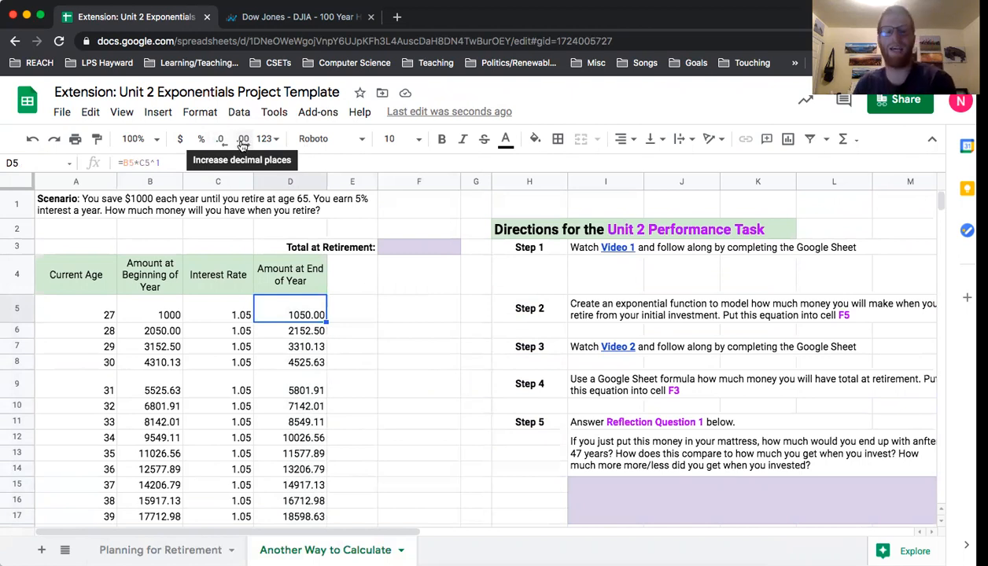
{"action": "scroll", "coordinate": [345, 446], "scroll_direction": "down", "scroll_amount": 7}
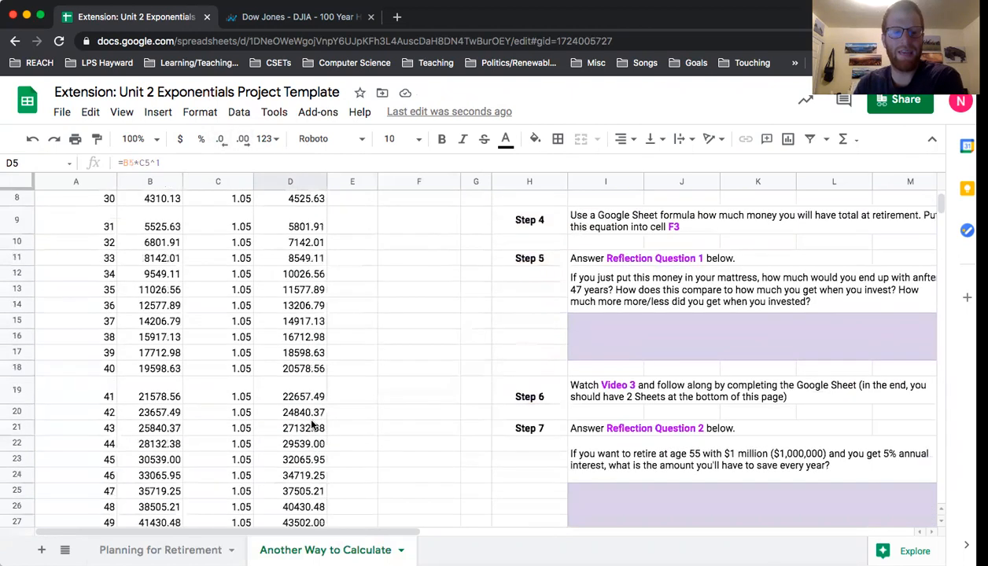
{"action": "left_click", "coordinate": [305, 412]}
{"action": "left_click", "coordinate": [307, 384]}
{"action": "left_click", "coordinate": [301, 351]}
{"action": "scroll", "coordinate": [301, 349], "scroll_direction": "down", "scroll_amount": 2}
{"action": "scroll", "coordinate": [301, 350], "scroll_direction": "down", "scroll_amount": 5}
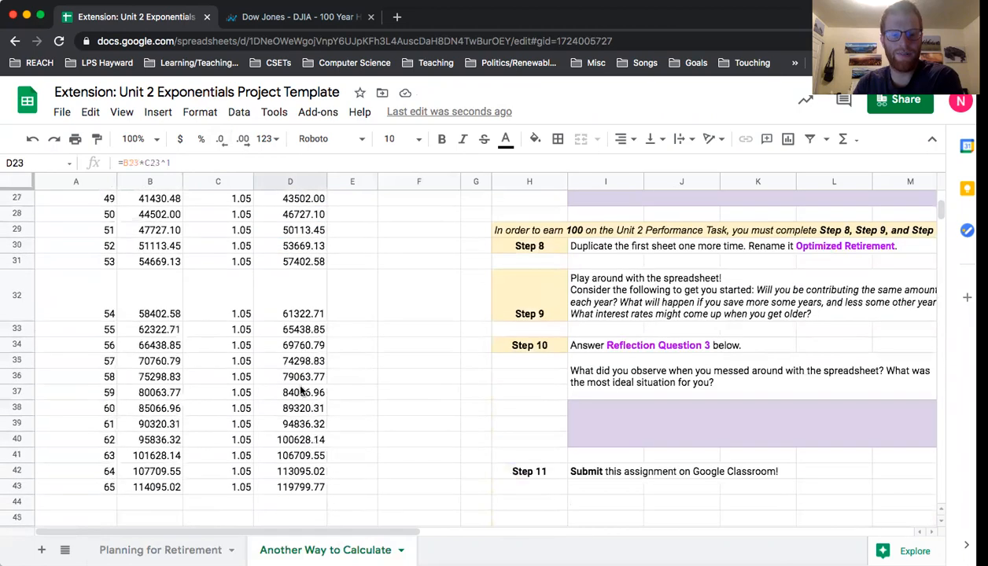
{"action": "scroll", "coordinate": [301, 391], "scroll_direction": "up", "scroll_amount": 13}
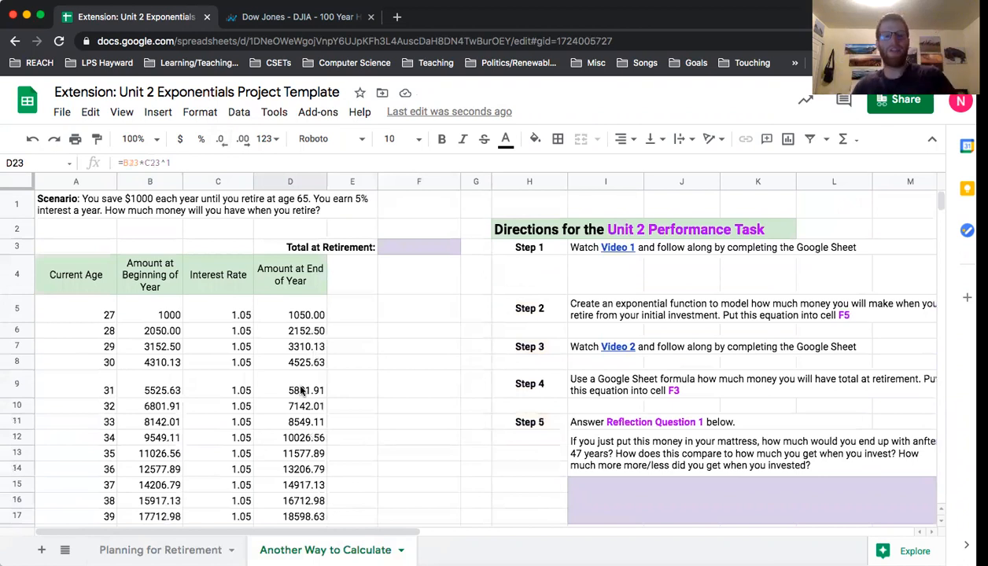
Step: Set the interest rate for age 28 in C6 to 1.04
{"action": "left_click", "coordinate": [250, 336]}
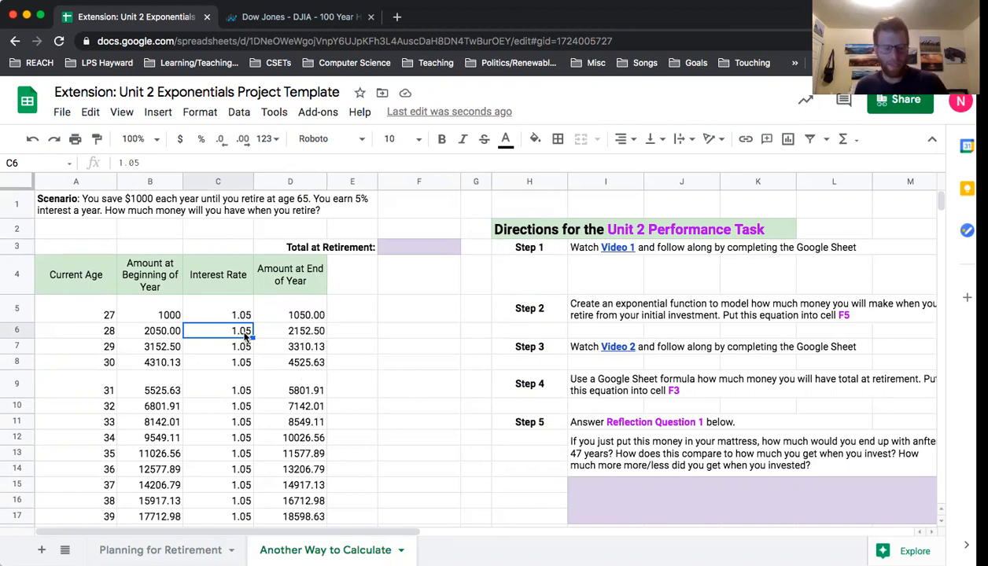
{"action": "left_click", "coordinate": [218, 309]}
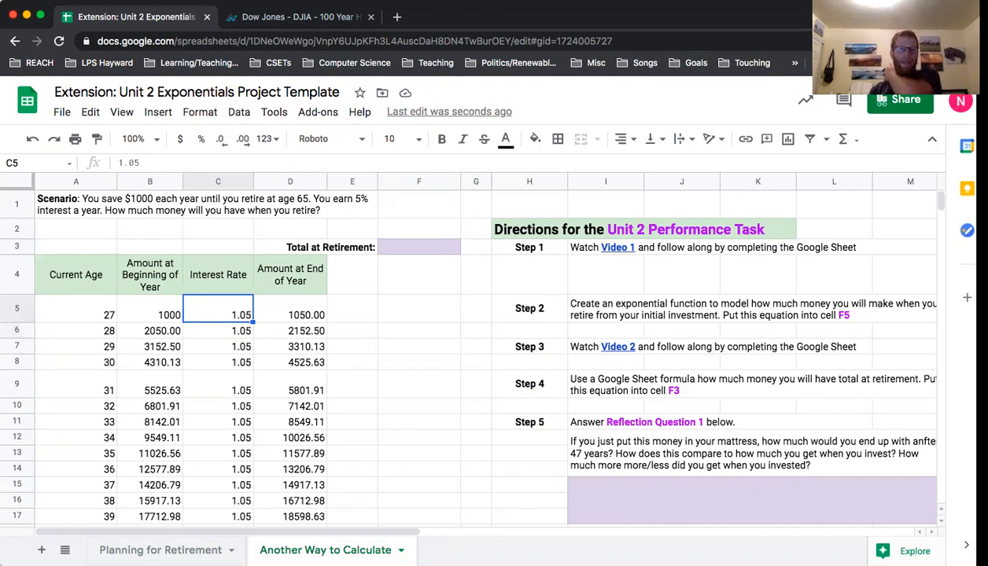
{"action": "left_click", "coordinate": [218, 332]}
{"action": "type", "text": "1.04"}
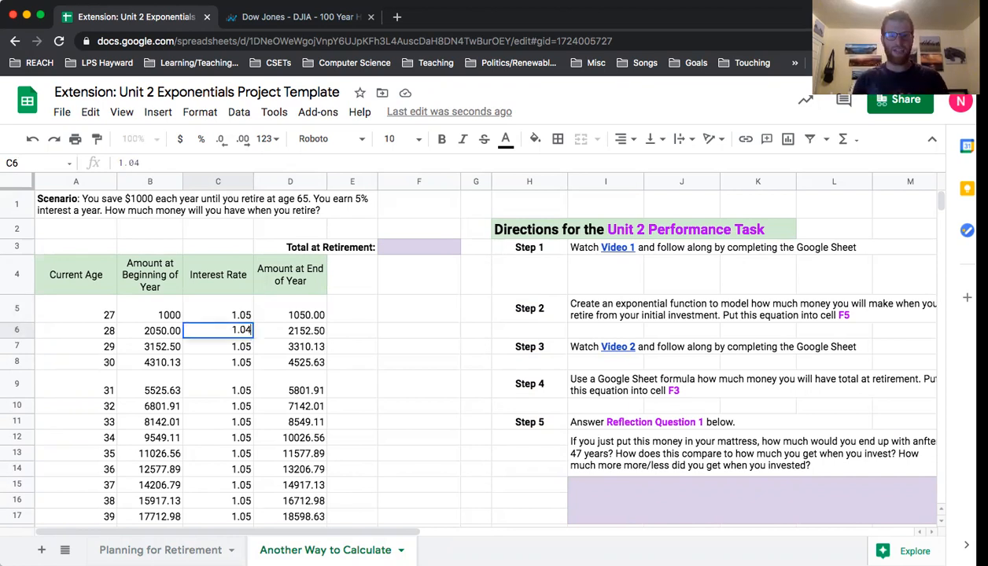
{"action": "key", "text": "Return"}
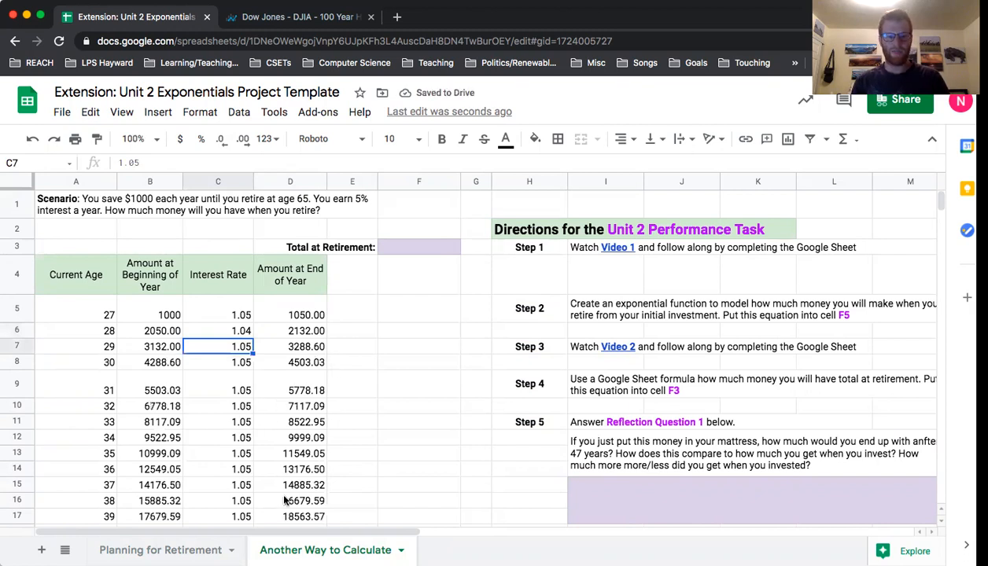
Step: Set the interest rate for age 43 in C21 to 0.9
{"action": "scroll", "coordinate": [261, 468], "scroll_direction": "down", "scroll_amount": 3}
{"action": "left_click", "coordinate": [227, 385]}
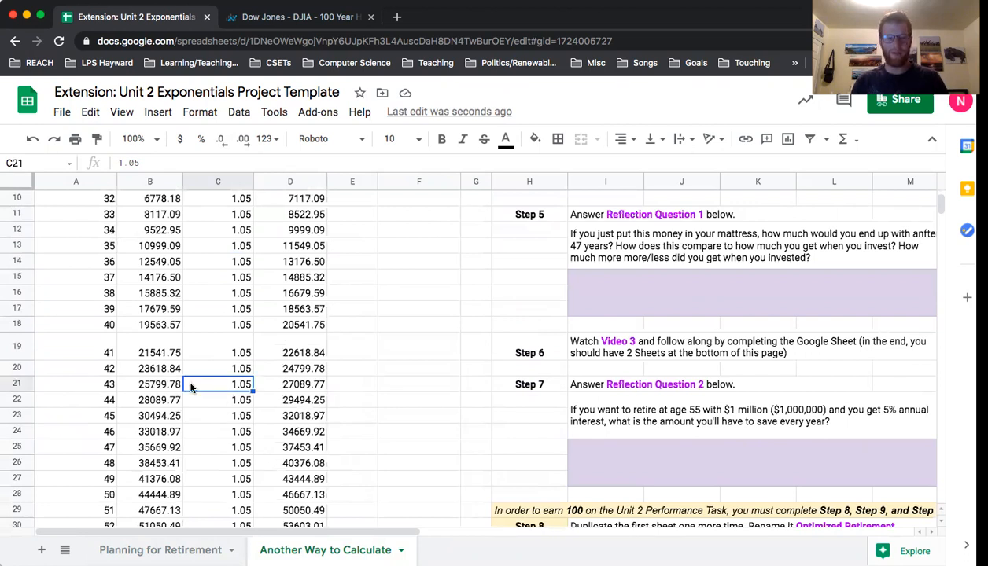
{"action": "type", "text": "0.9"}
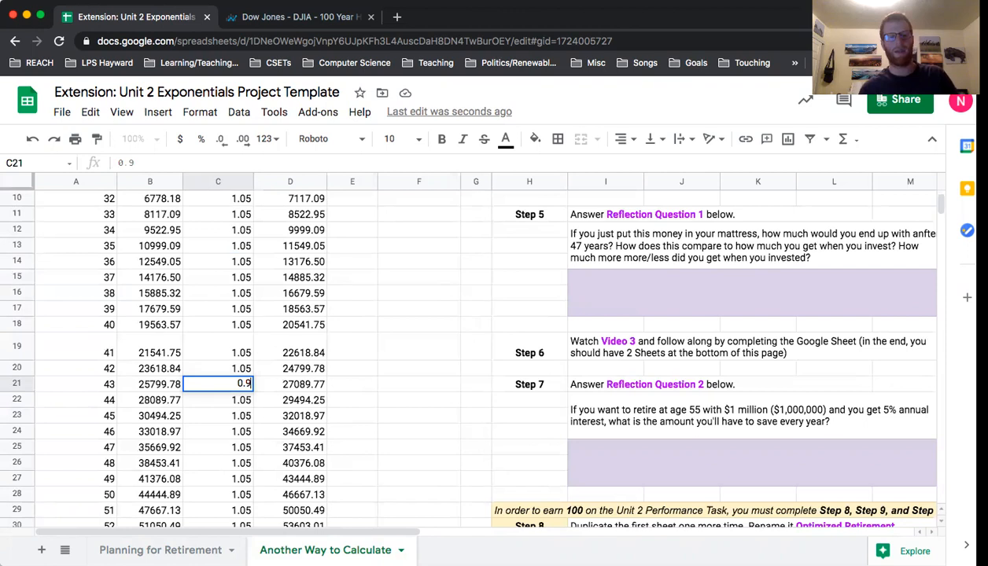
{"action": "key", "text": "Return"}
{"action": "left_click", "coordinate": [242, 385]}
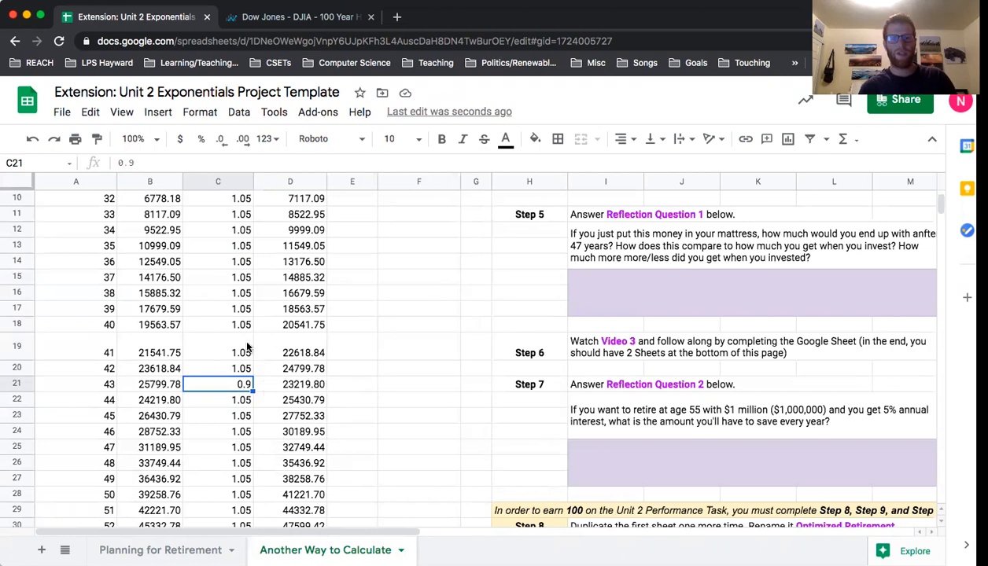
Step: Check the age 65 beginning-of-year amount in B43 and the interest rates for the first ages in column C
{"action": "scroll", "coordinate": [246, 344], "scroll_direction": "up", "scroll_amount": 1}
{"action": "scroll", "coordinate": [246, 344], "scroll_direction": "up", "scroll_amount": 3}
{"action": "left_click", "coordinate": [240, 390]}
{"action": "scroll", "coordinate": [243, 364], "scroll_direction": "down", "scroll_amount": 12}
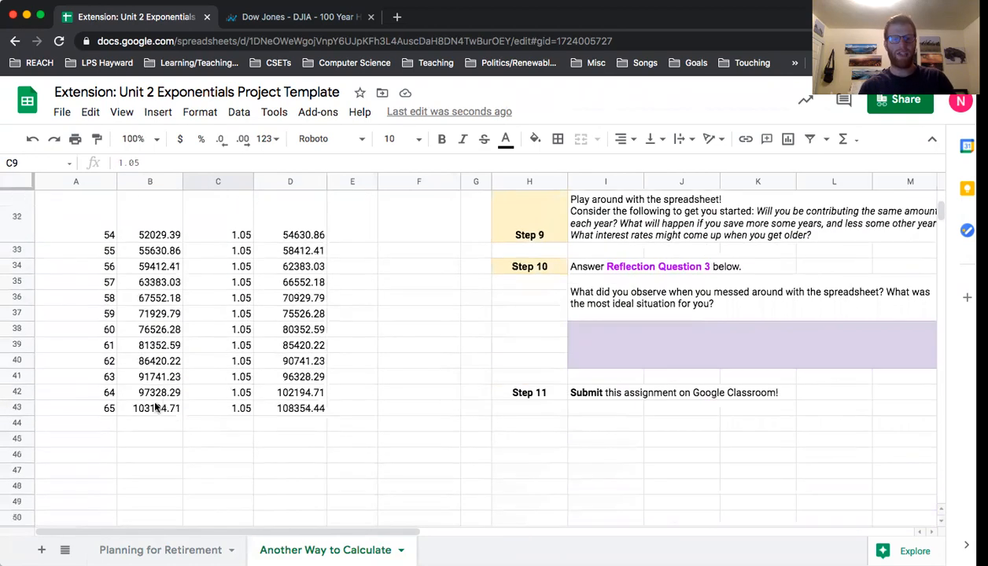
{"action": "left_click", "coordinate": [156, 406]}
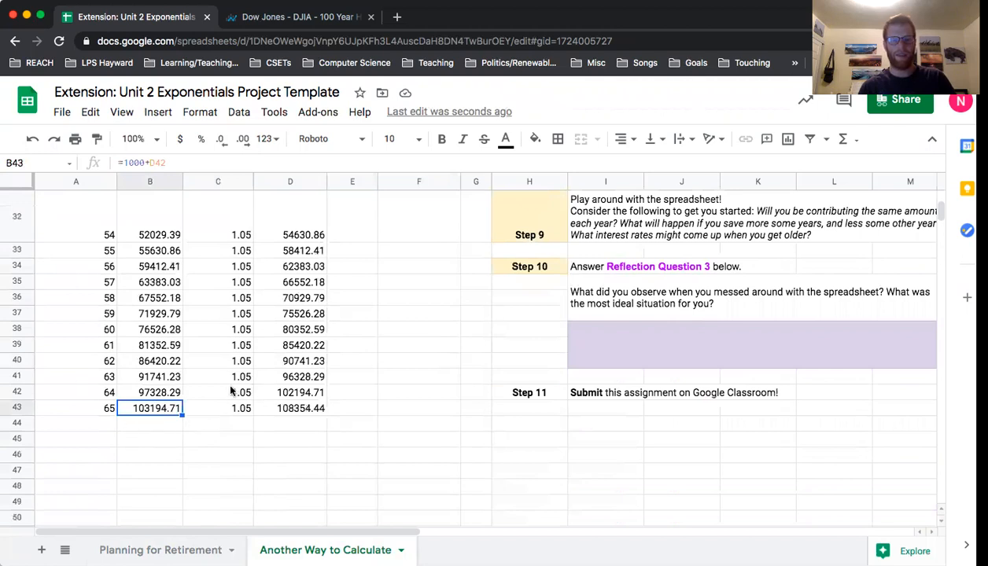
{"action": "scroll", "coordinate": [228, 323], "scroll_direction": "up", "scroll_amount": 12}
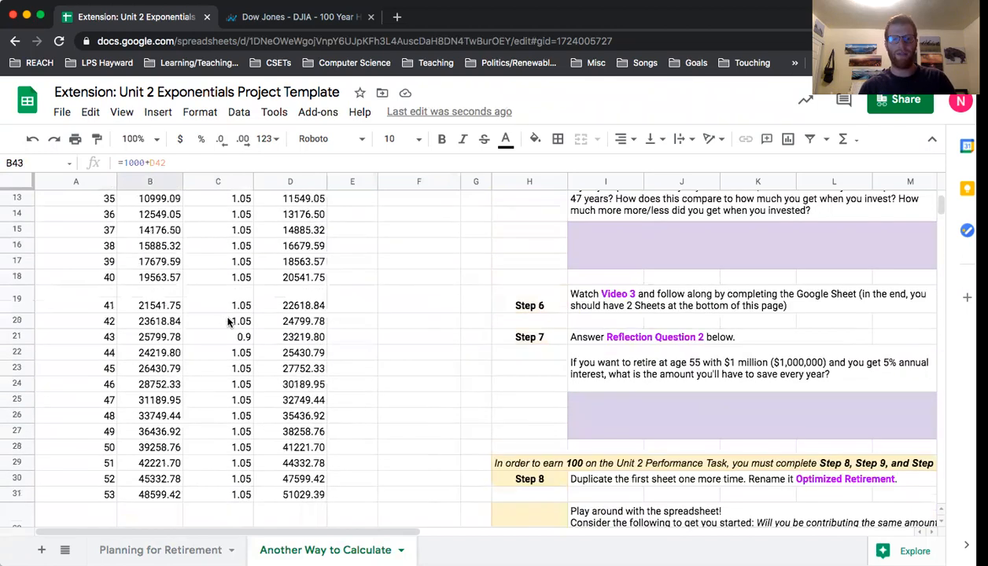
{"action": "left_click", "coordinate": [234, 316]}
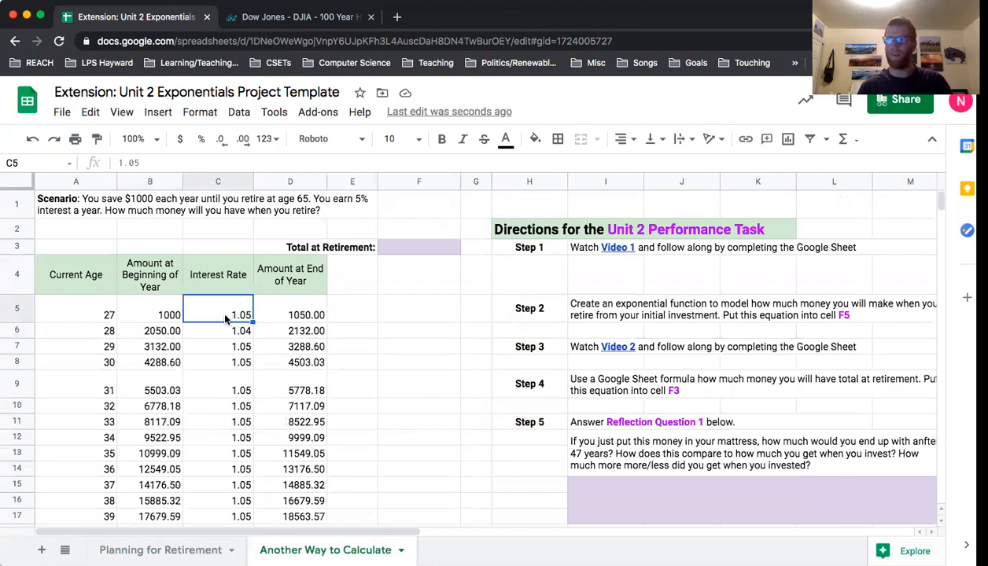
{"action": "left_click", "coordinate": [217, 406]}
{"action": "left_click", "coordinate": [230, 386]}
{"action": "left_click", "coordinate": [223, 351]}
{"action": "left_click", "coordinate": [230, 386]}
{"action": "left_click", "coordinate": [233, 364]}
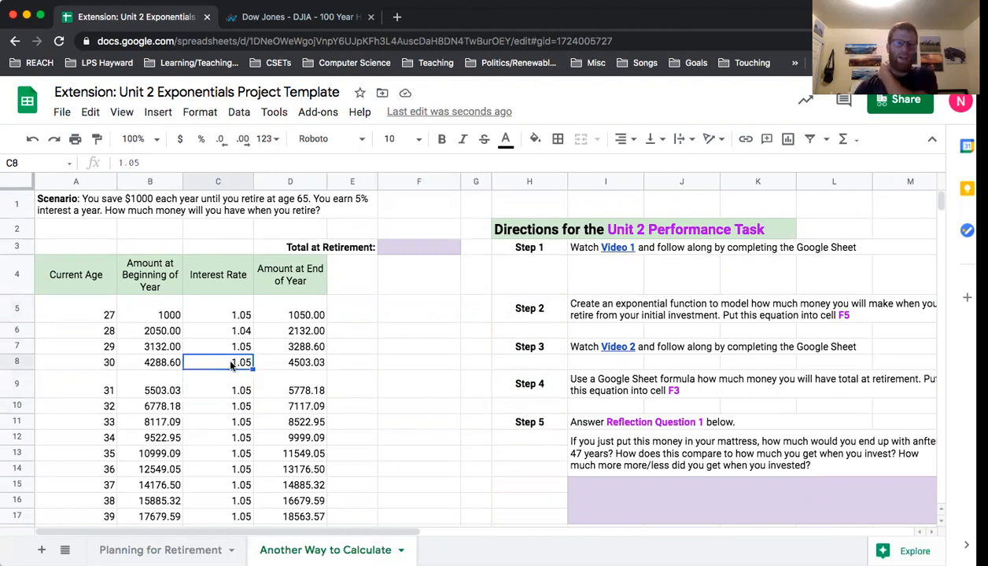
Step: Switch to the Dow Jones historical chart page and examine the annual percentage changes for recent years
{"action": "left_click", "coordinate": [301, 24]}
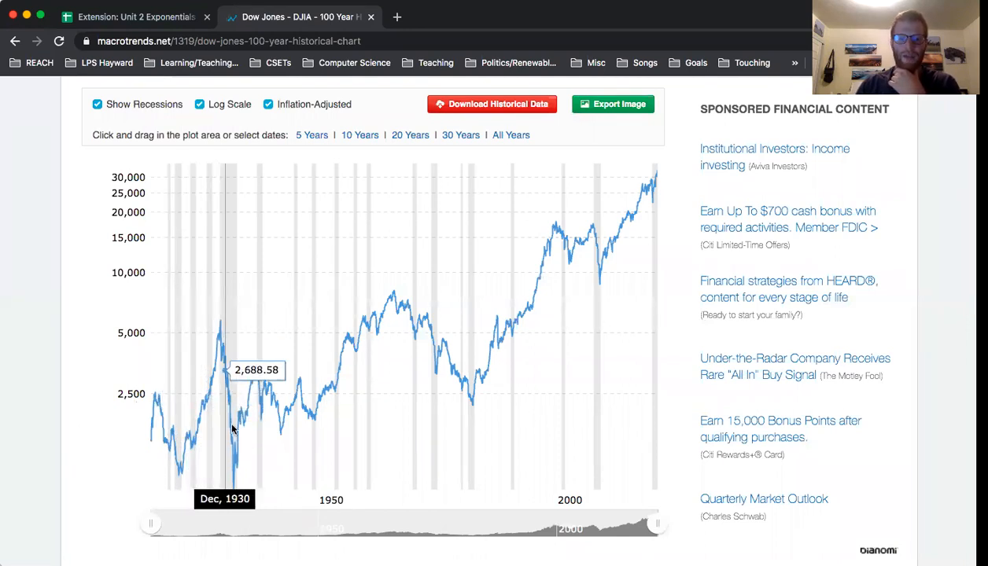
{"action": "scroll", "coordinate": [413, 382], "scroll_direction": "down", "scroll_amount": 4}
{"action": "scroll", "coordinate": [415, 383], "scroll_direction": "down", "scroll_amount": 5}
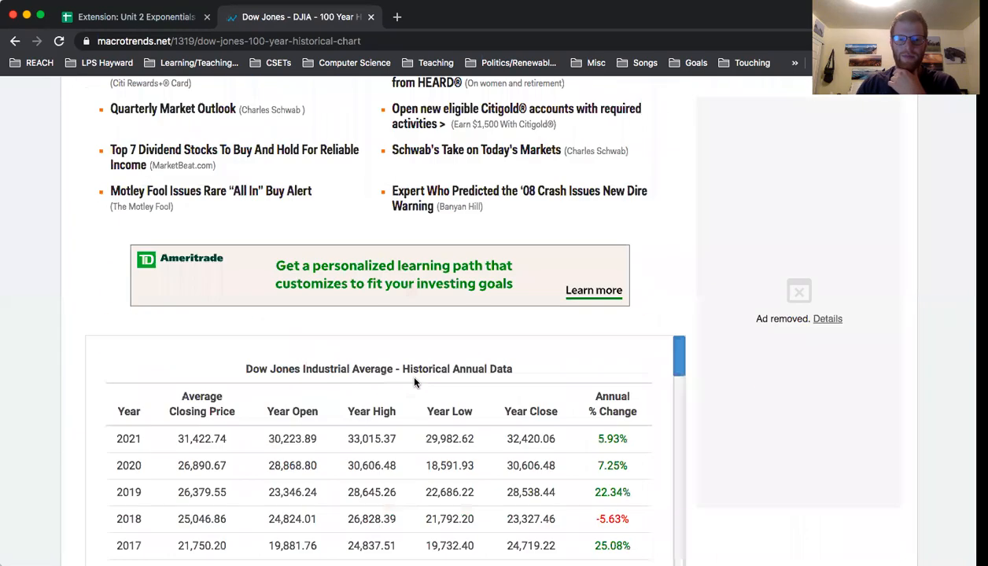
{"action": "left_click_drag", "start_coordinate": [629, 427], "coordinate": [581, 429]}
{"action": "left_click_drag", "start_coordinate": [629, 401], "coordinate": [585, 402]}
{"action": "left_click", "coordinate": [614, 400]}
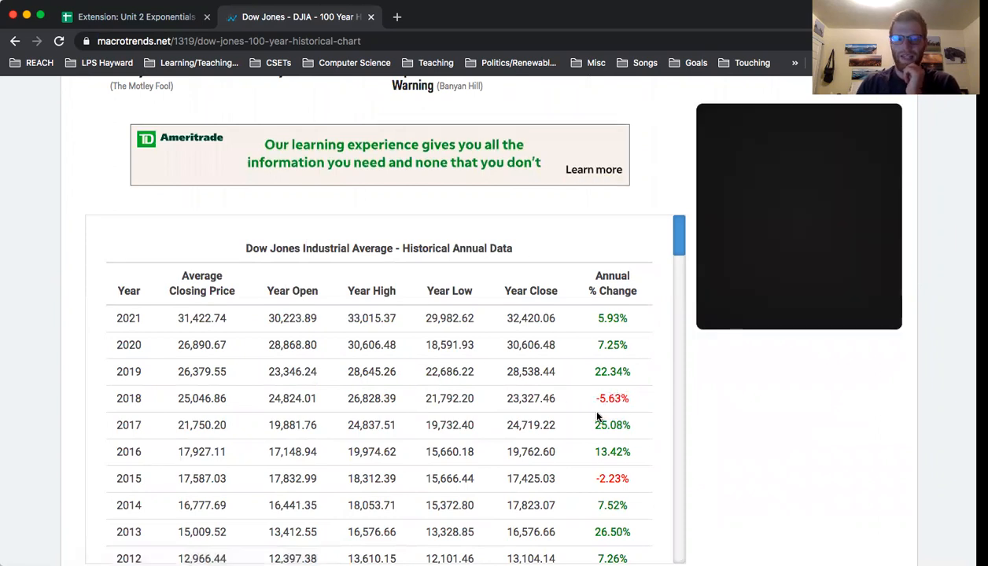
Step: Relate the starting age in A5 to the Dow Jones 100-year chart and the older years in its annual data table
{"action": "left_click", "coordinate": [128, 12]}
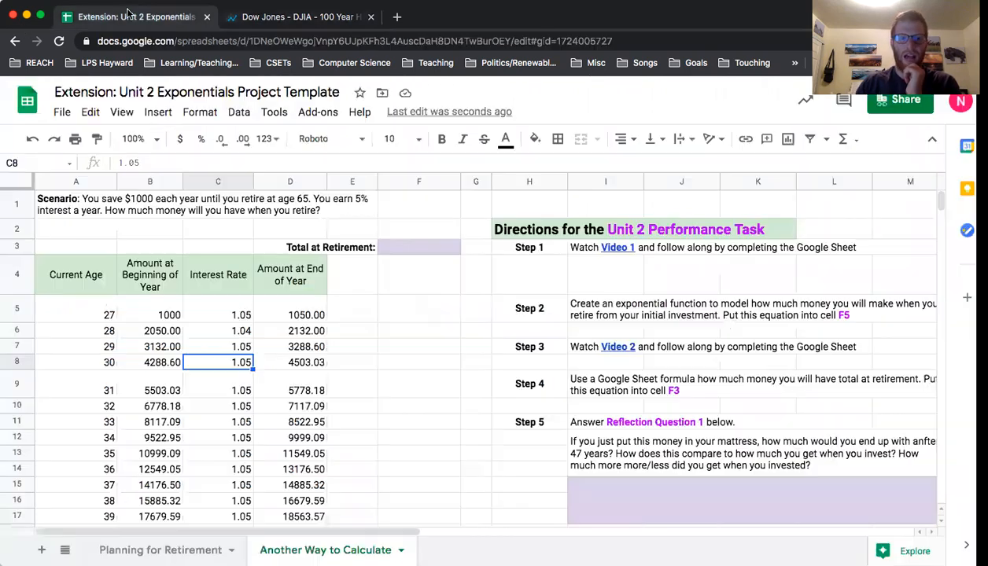
{"action": "left_click", "coordinate": [92, 312]}
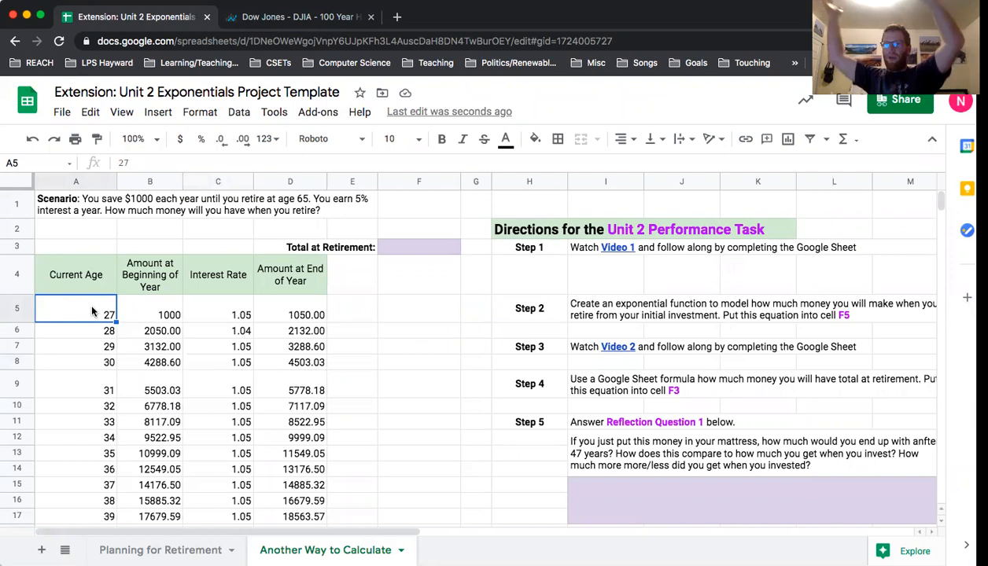
{"action": "left_click", "coordinate": [290, 19]}
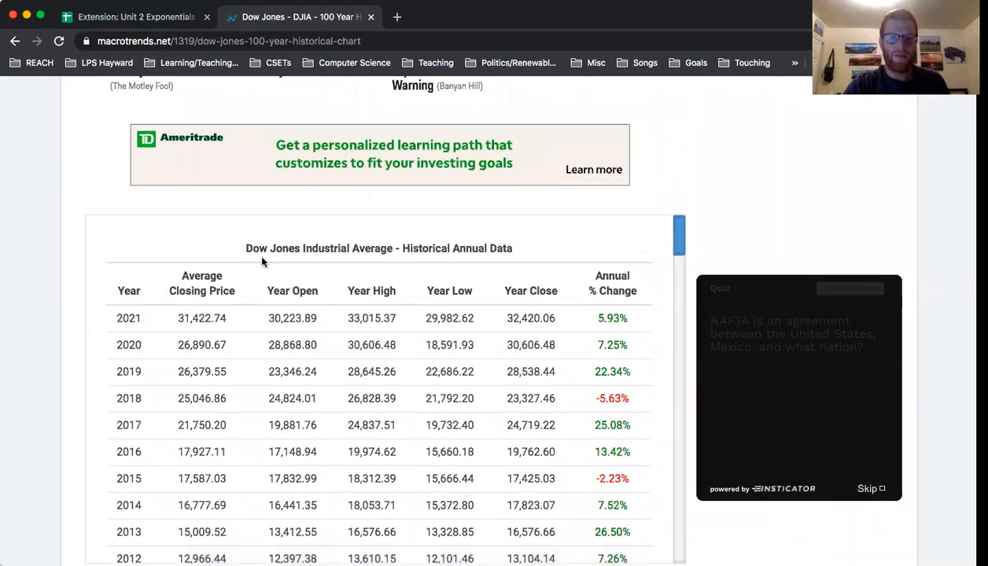
{"action": "scroll", "coordinate": [718, 160], "scroll_direction": "up", "scroll_amount": 10}
{"action": "scroll", "coordinate": [356, 386], "scroll_direction": "down", "scroll_amount": 3}
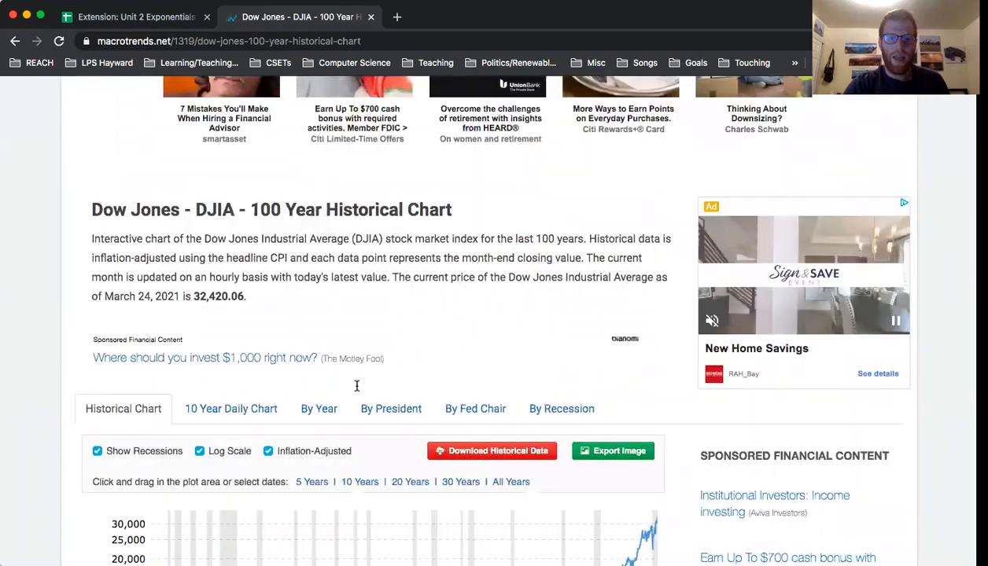
{"action": "scroll", "coordinate": [356, 385], "scroll_direction": "down", "scroll_amount": 3}
{"action": "scroll", "coordinate": [598, 469], "scroll_direction": "down", "scroll_amount": 3}
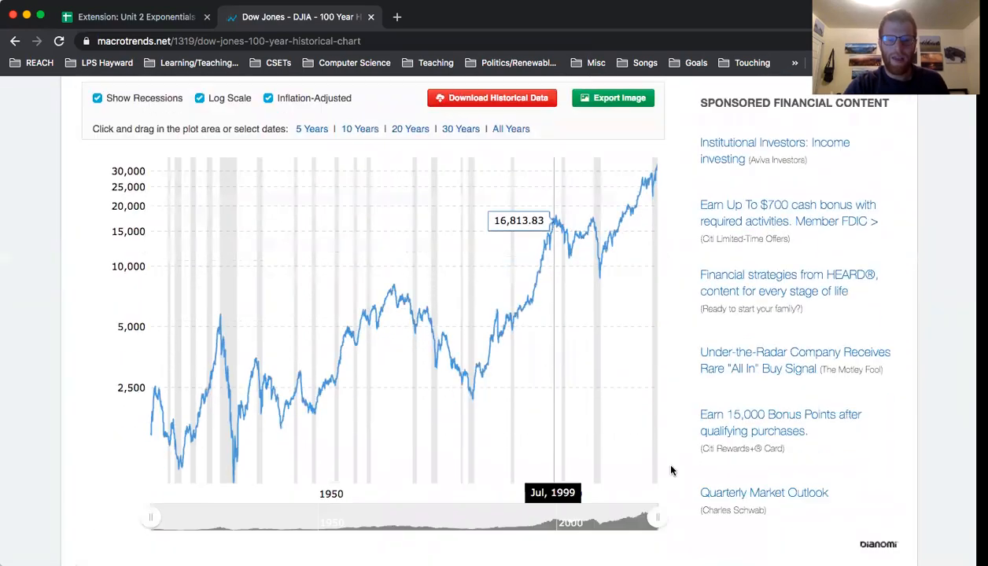
{"action": "scroll", "coordinate": [671, 470], "scroll_direction": "down", "scroll_amount": 10}
{"action": "scroll", "coordinate": [527, 427], "scroll_direction": "up", "scroll_amount": 2}
{"action": "scroll", "coordinate": [527, 427], "scroll_direction": "down", "scroll_amount": 5}
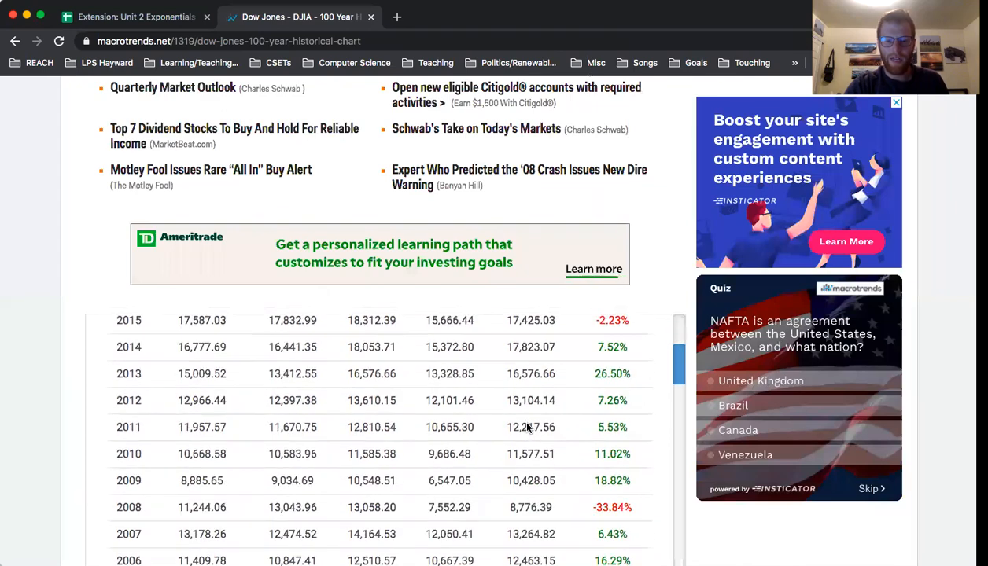
Step: Return to the spreadsheet and check the age range through age 65 in A43
{"action": "left_click", "coordinate": [168, 19]}
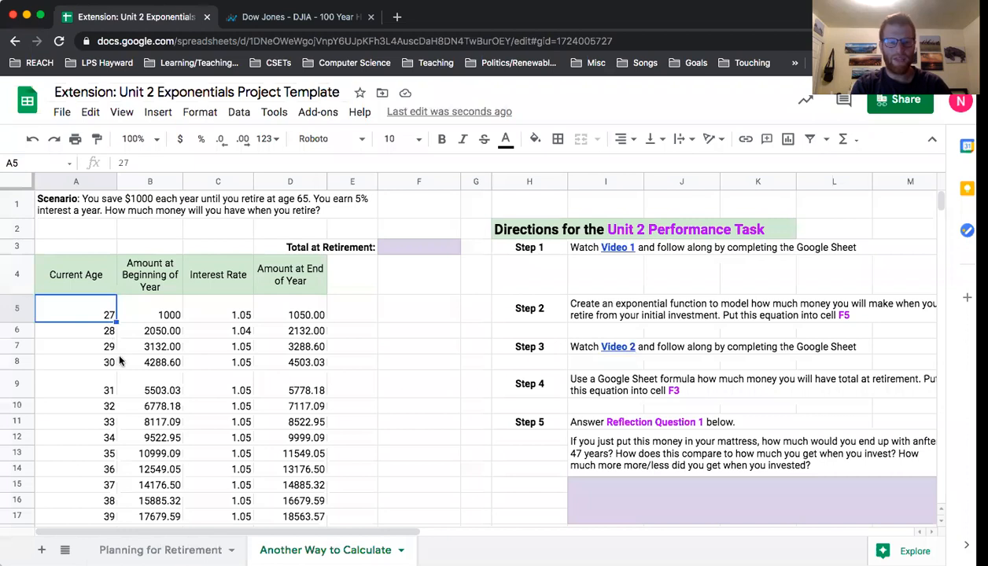
{"action": "scroll", "coordinate": [116, 348], "scroll_direction": "down", "scroll_amount": 8}
{"action": "scroll", "coordinate": [116, 361], "scroll_direction": "down", "scroll_amount": 3}
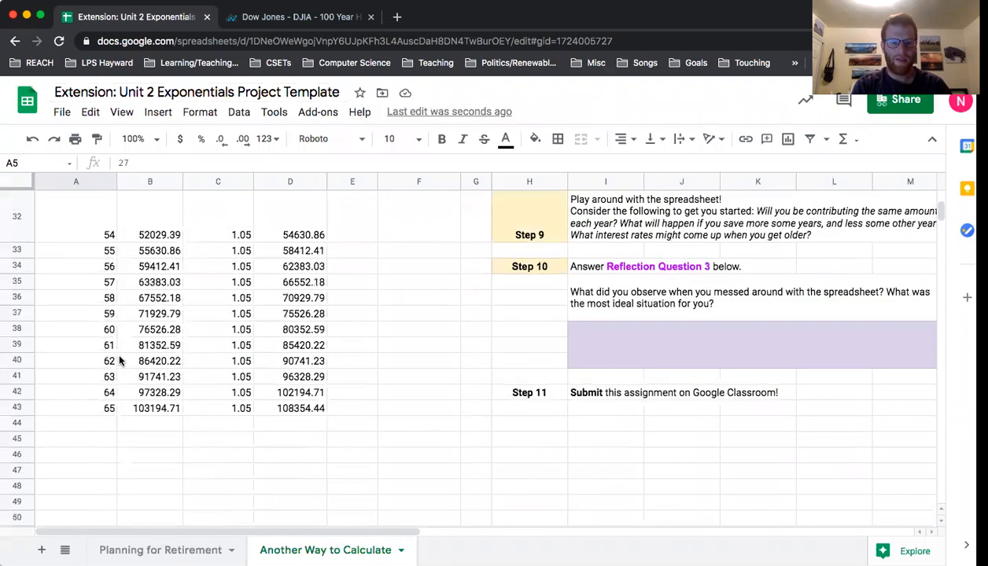
{"action": "left_click", "coordinate": [88, 407]}
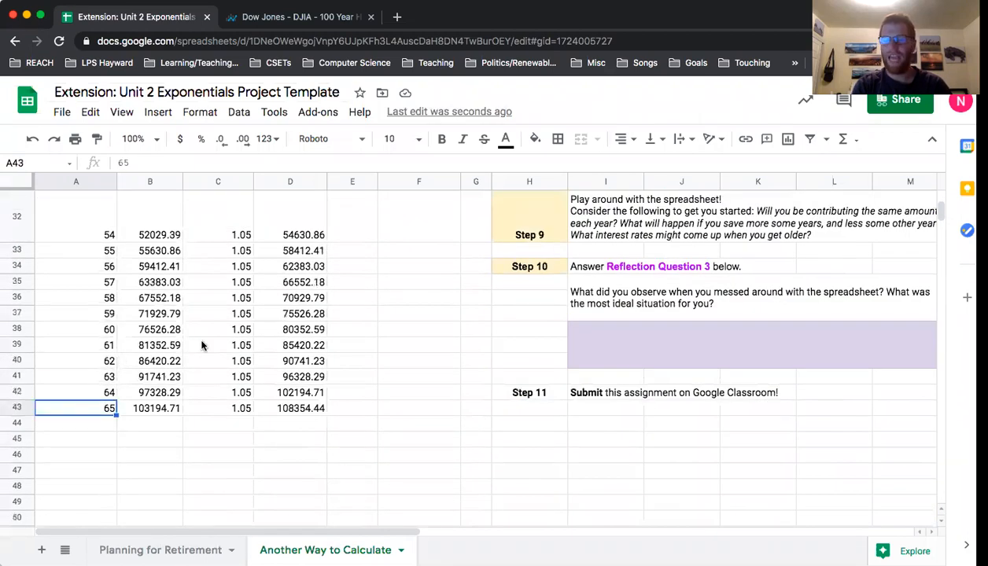
{"action": "scroll", "coordinate": [201, 345], "scroll_direction": "up", "scroll_amount": 11}
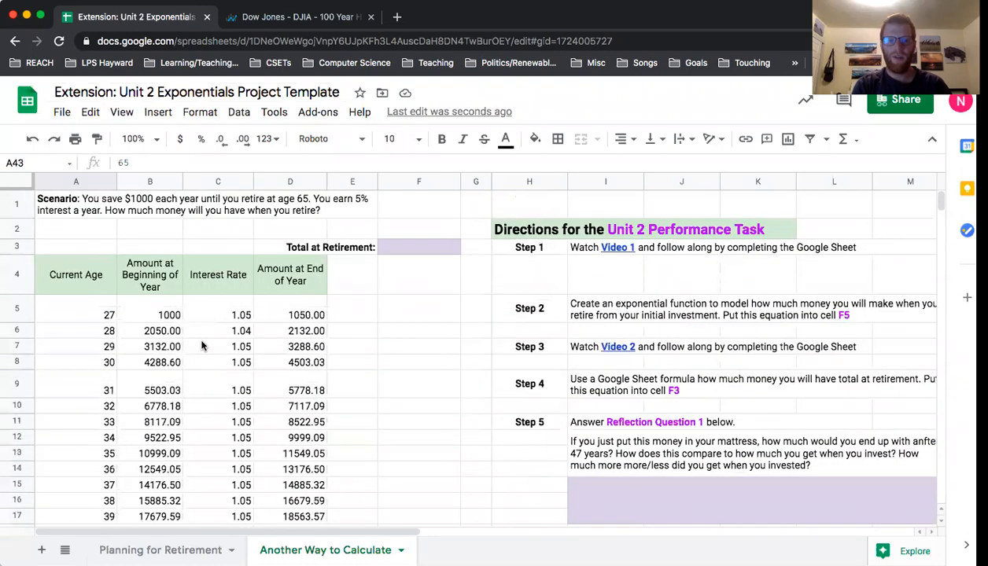
Step: Look up the Dow Jones annual percentage change for 1983 and set the age 27 interest rate in C5 to 1.2
{"action": "left_click", "coordinate": [241, 315]}
{"action": "left_click", "coordinate": [299, 16]}
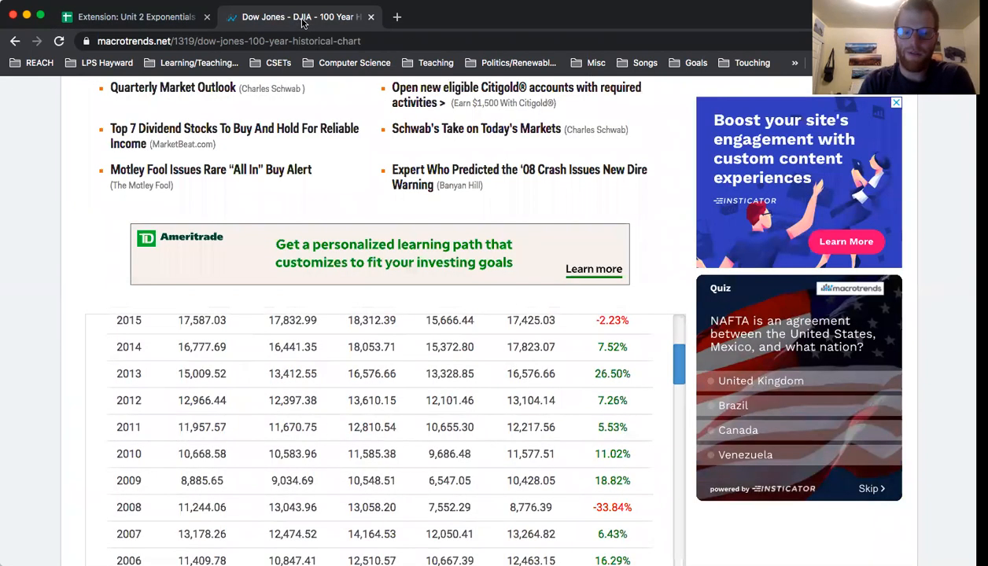
{"action": "scroll", "coordinate": [445, 439], "scroll_direction": "down", "scroll_amount": 6}
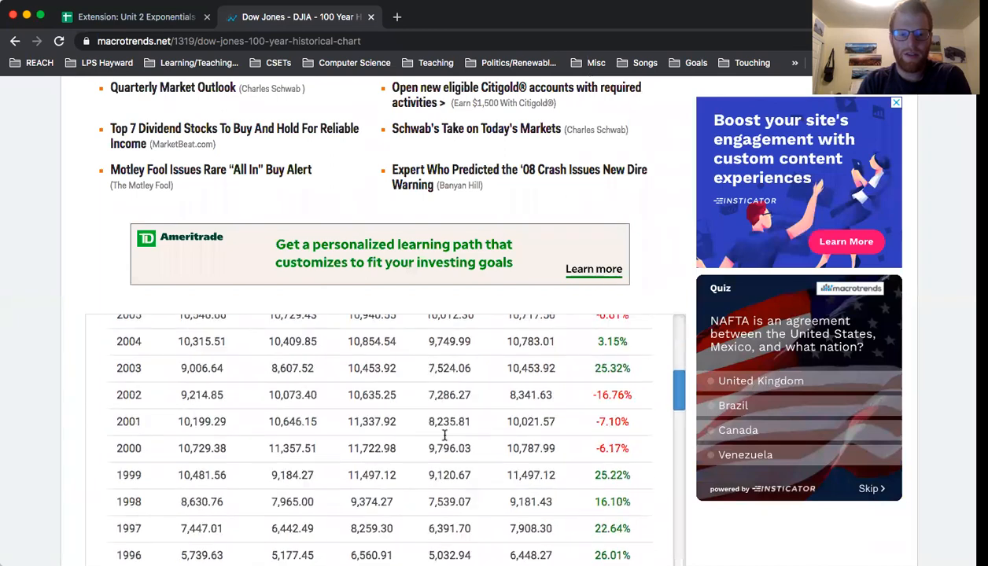
{"action": "scroll", "coordinate": [446, 439], "scroll_direction": "down", "scroll_amount": 3}
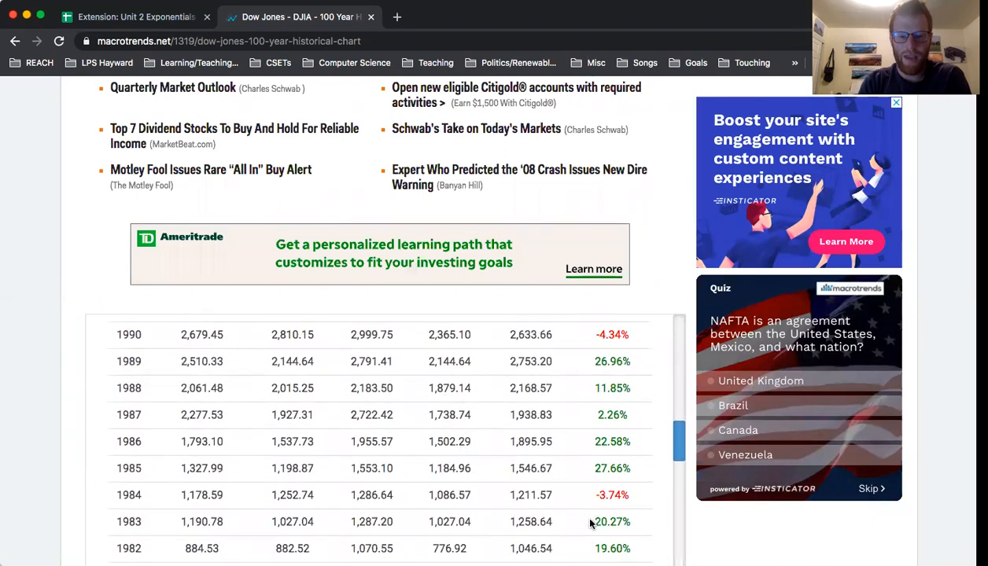
{"action": "left_click_drag", "start_coordinate": [591, 522], "coordinate": [626, 519]}
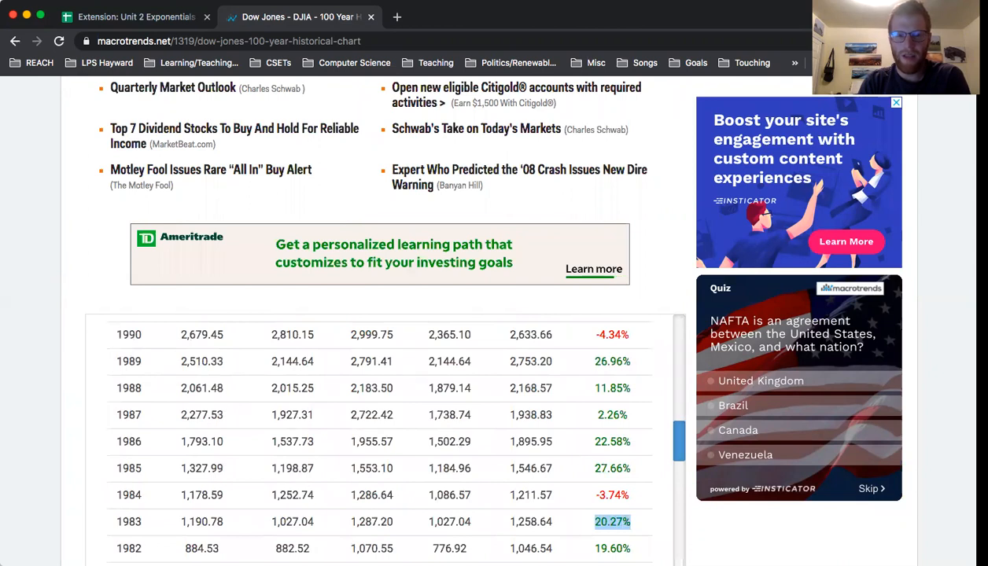
{"action": "left_click", "coordinate": [135, 17]}
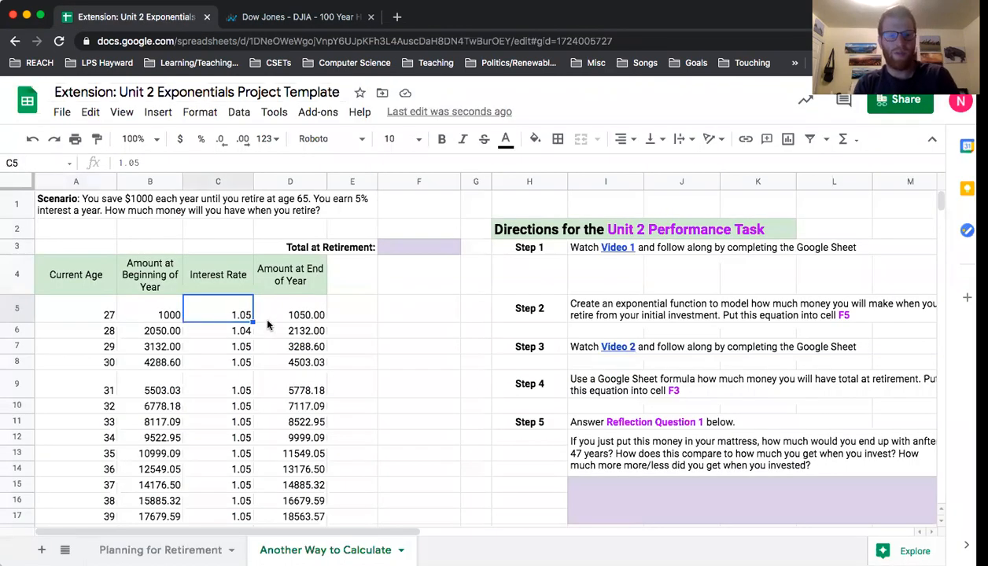
{"action": "type", "text": "1.2"}
{"action": "key", "text": "Return"}
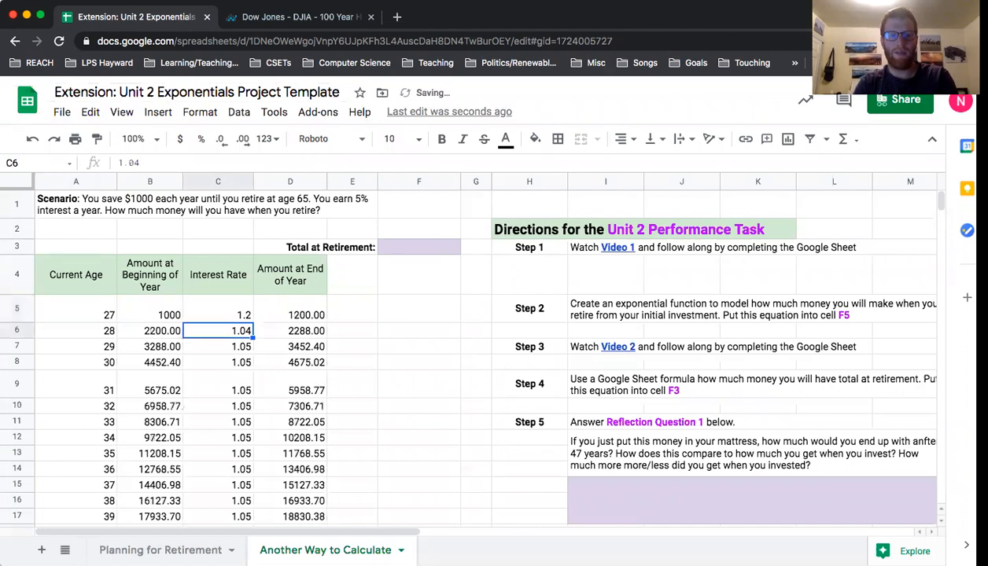
Step: Look up the Dow Jones annual percentage change for 1984 and set the age 28 interest rate in C6 to 0.963
{"action": "left_click", "coordinate": [256, 17]}
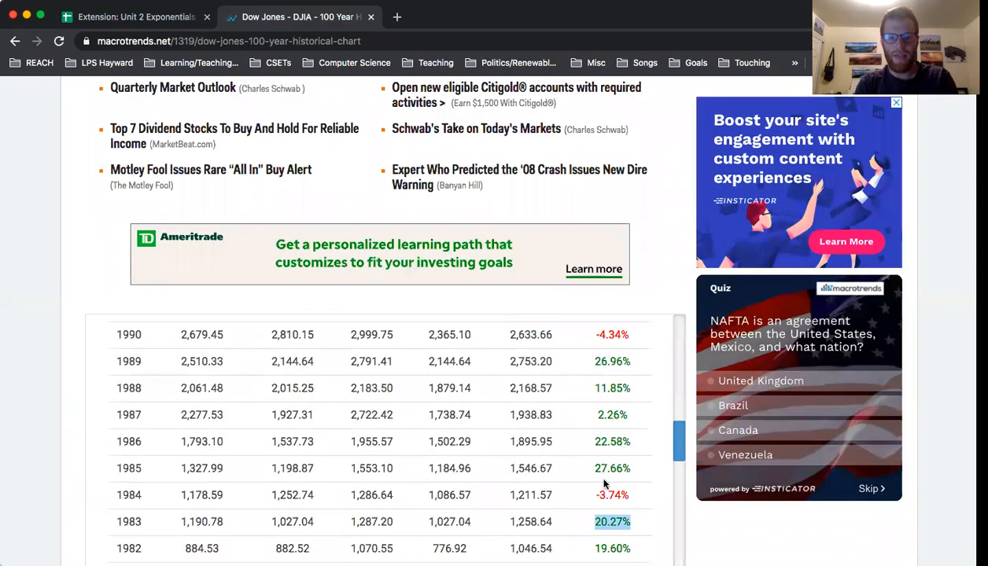
{"action": "left_click_drag", "start_coordinate": [586, 494], "coordinate": [625, 493]}
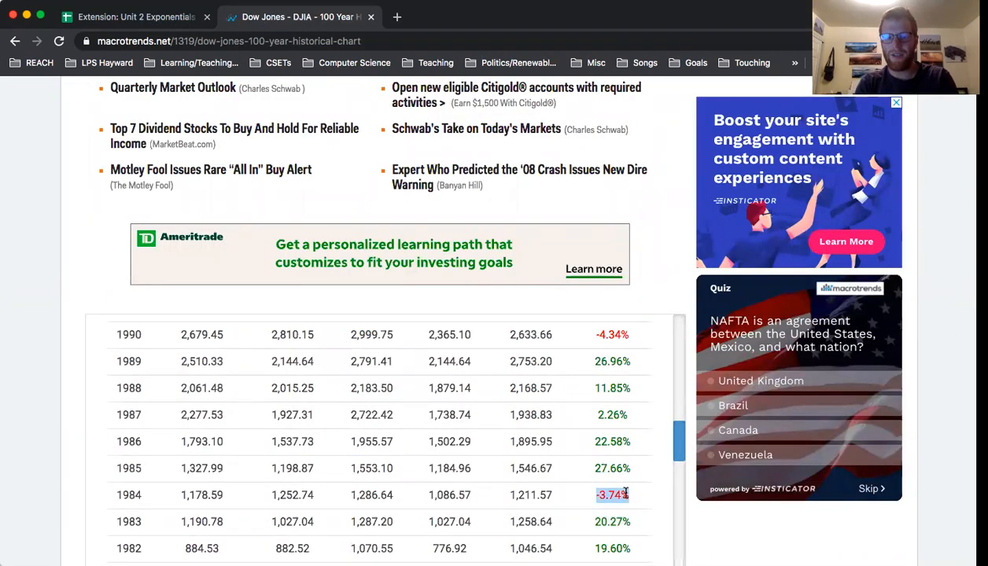
{"action": "left_click", "coordinate": [134, 17]}
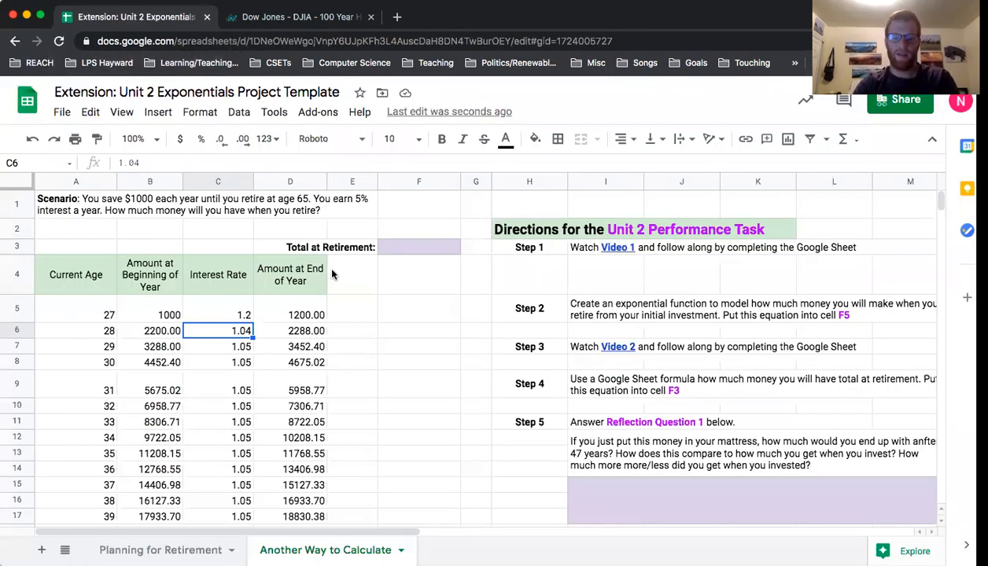
{"action": "type", "text": "0.963"}
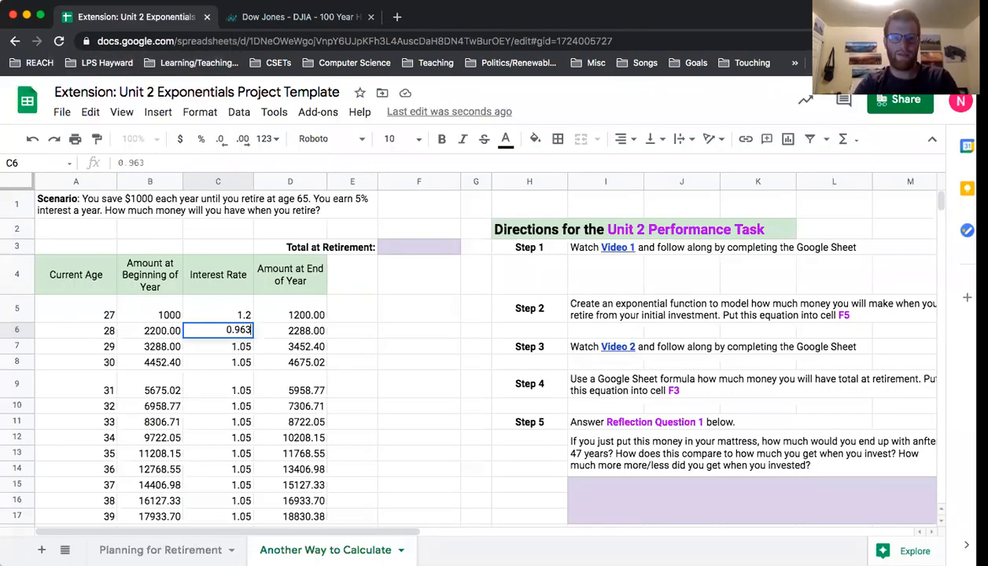
{"action": "key", "text": "Return"}
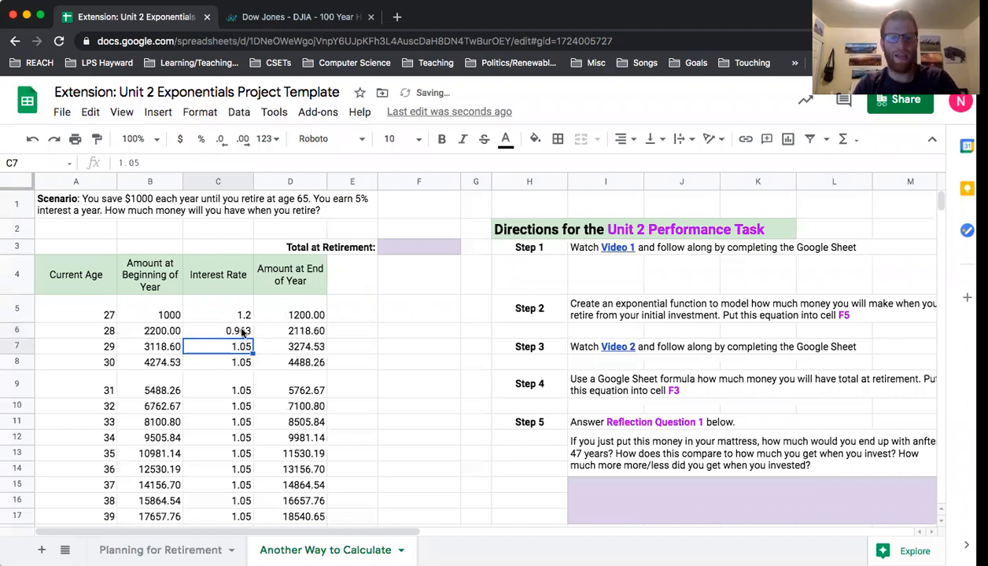
Step: Look up the Dow Jones annual percentage change for 1985 and set the age 29 interest rate in C7 to 1.276
{"action": "left_click", "coordinate": [276, 17]}
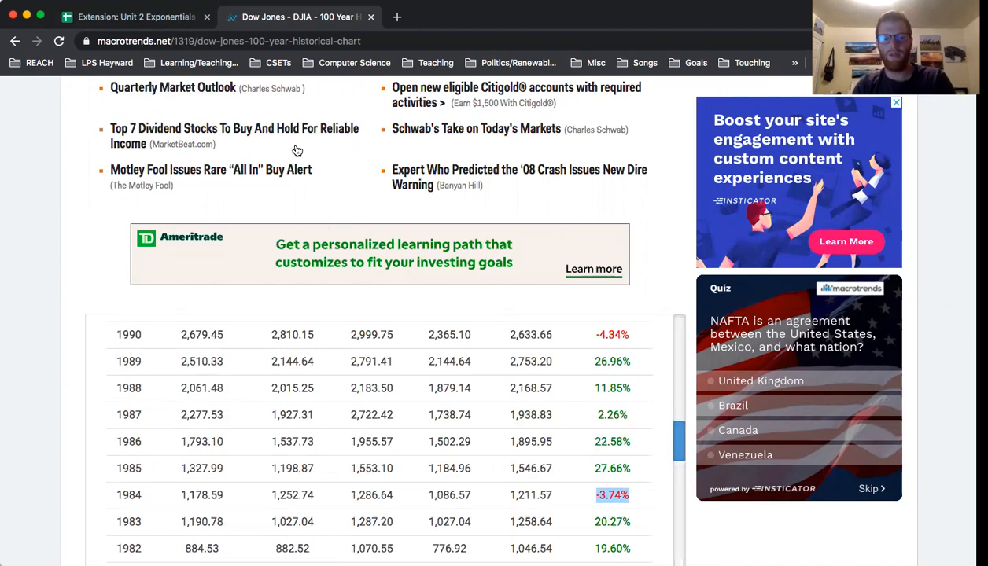
{"action": "left_click", "coordinate": [133, 17]}
{"action": "type", "text": "1.276"}
{"action": "key", "text": "Return"}
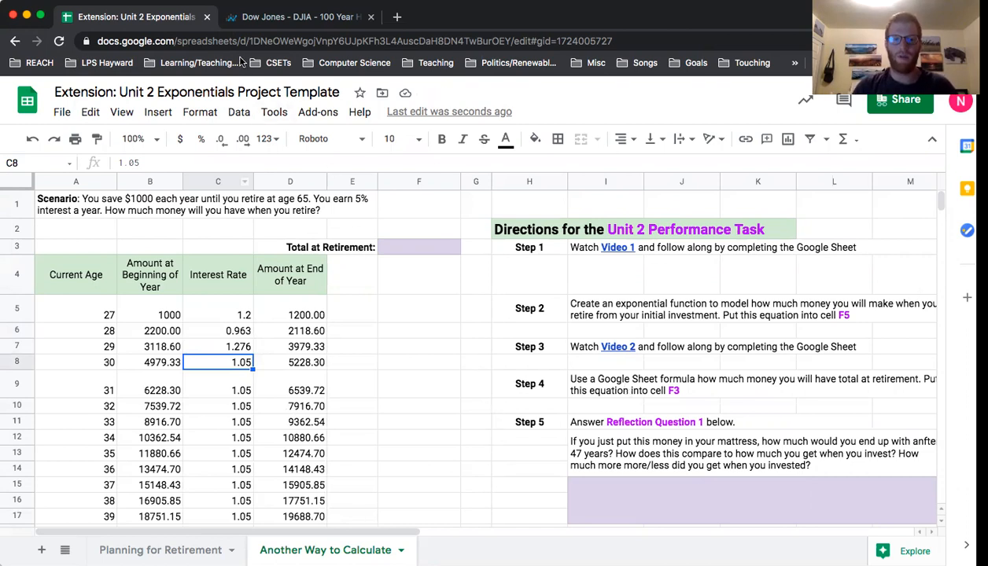
Step: Return to the Dow Jones page and examine the 100-year historical chart above the annual data table
{"action": "left_click", "coordinate": [253, 23]}
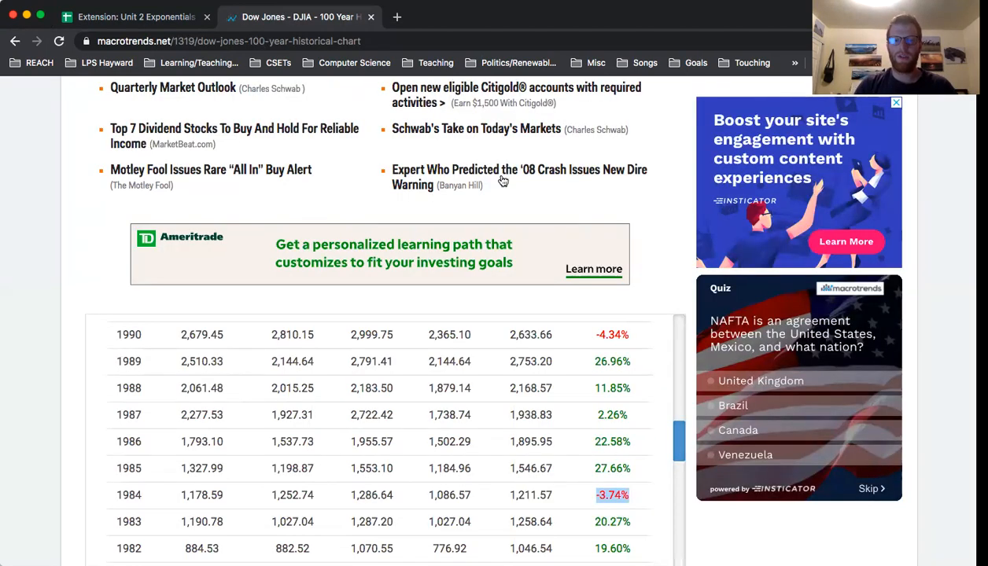
{"action": "scroll", "coordinate": [504, 189], "scroll_direction": "up", "scroll_amount": 5}
{"action": "scroll", "coordinate": [620, 289], "scroll_direction": "up", "scroll_amount": 3}
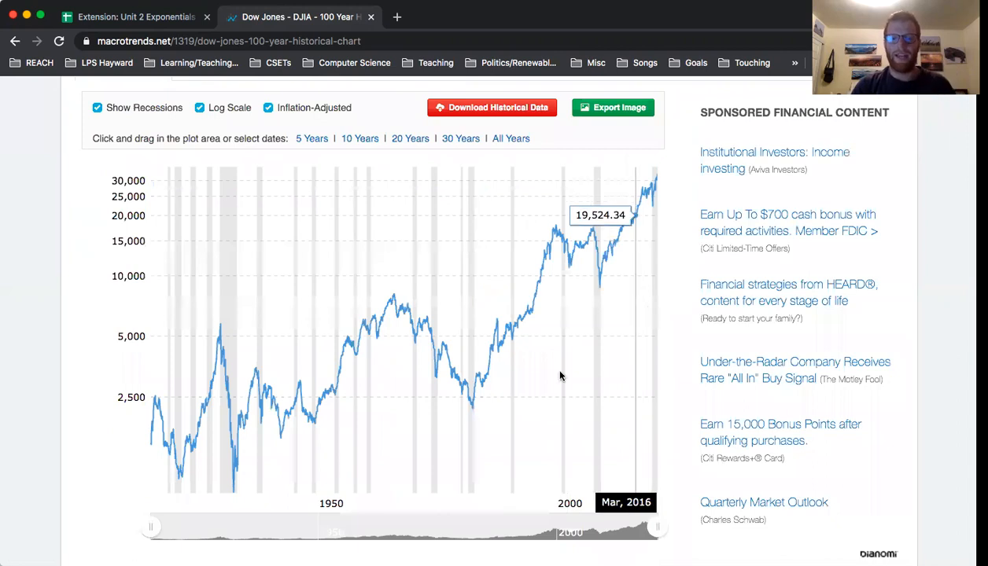